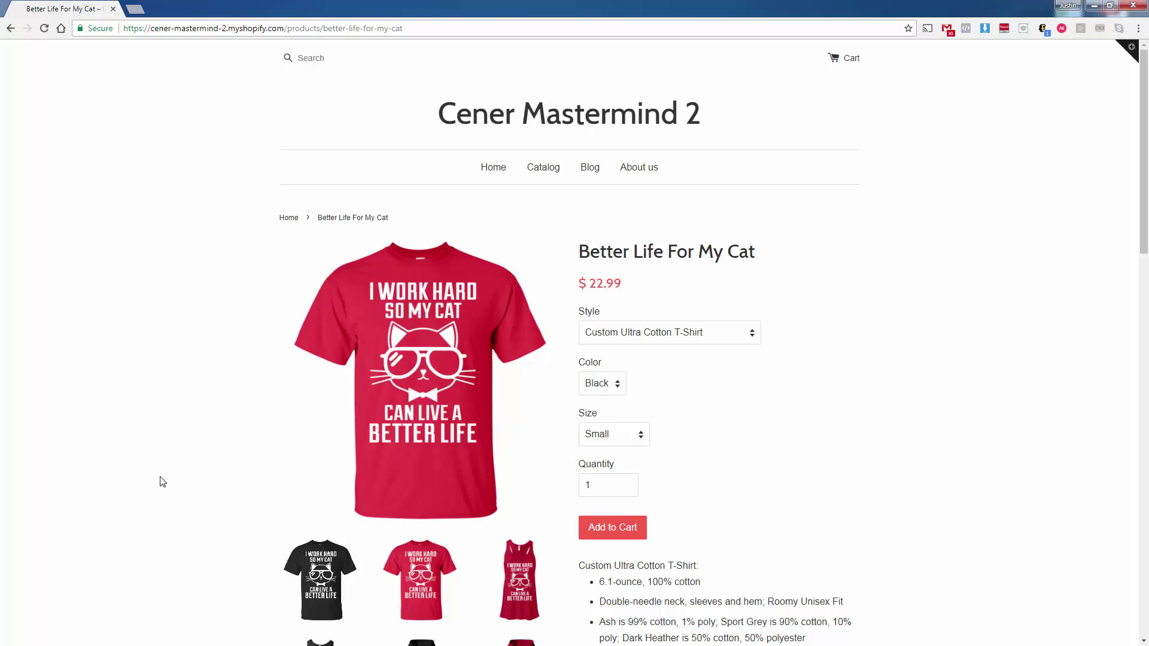
# - Add the Black, Small Better Life For My Cat T-shirt to the cart and view the cart
pyautogui.click(590, 534)
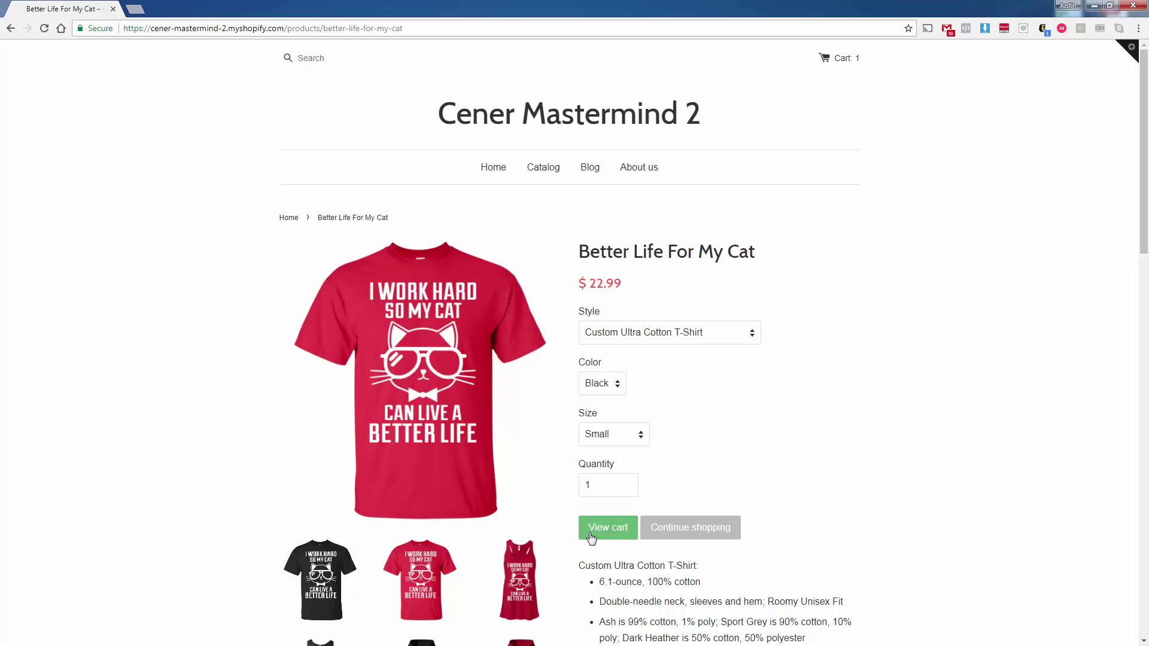
pyautogui.click(590, 536)
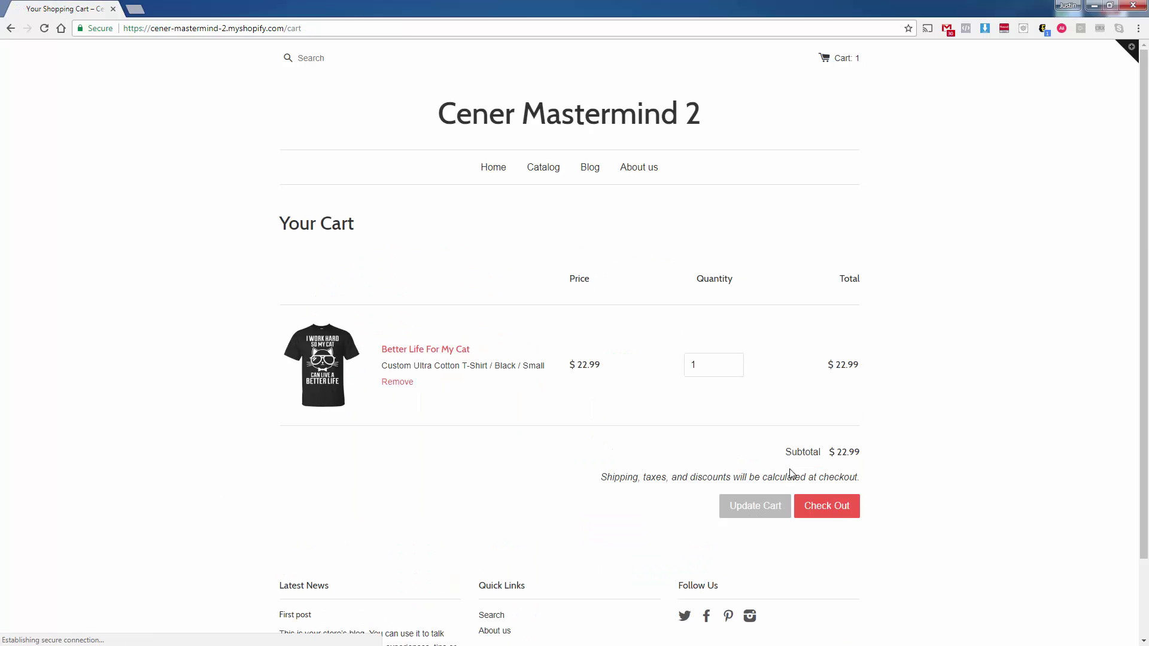
# - Begin checkout, enter 1234 Main St as the street address, and open the Google APIs dashboard in a new tab
pyautogui.click(827, 518)
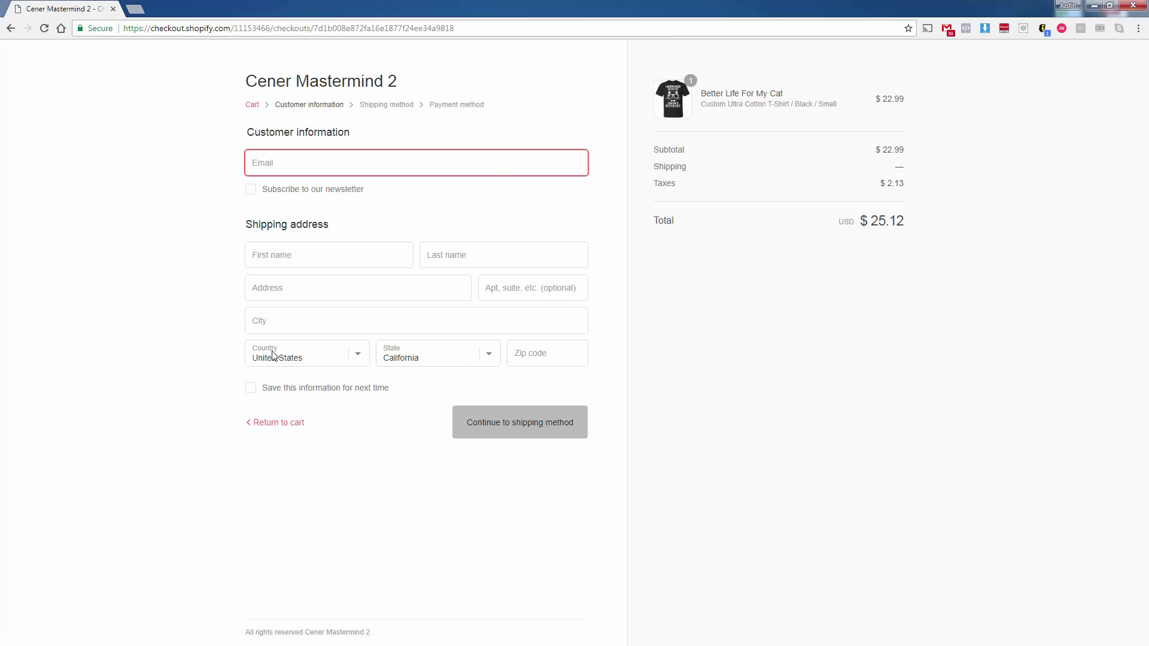
pyautogui.click(270, 290)
pyautogui.write('123 ')
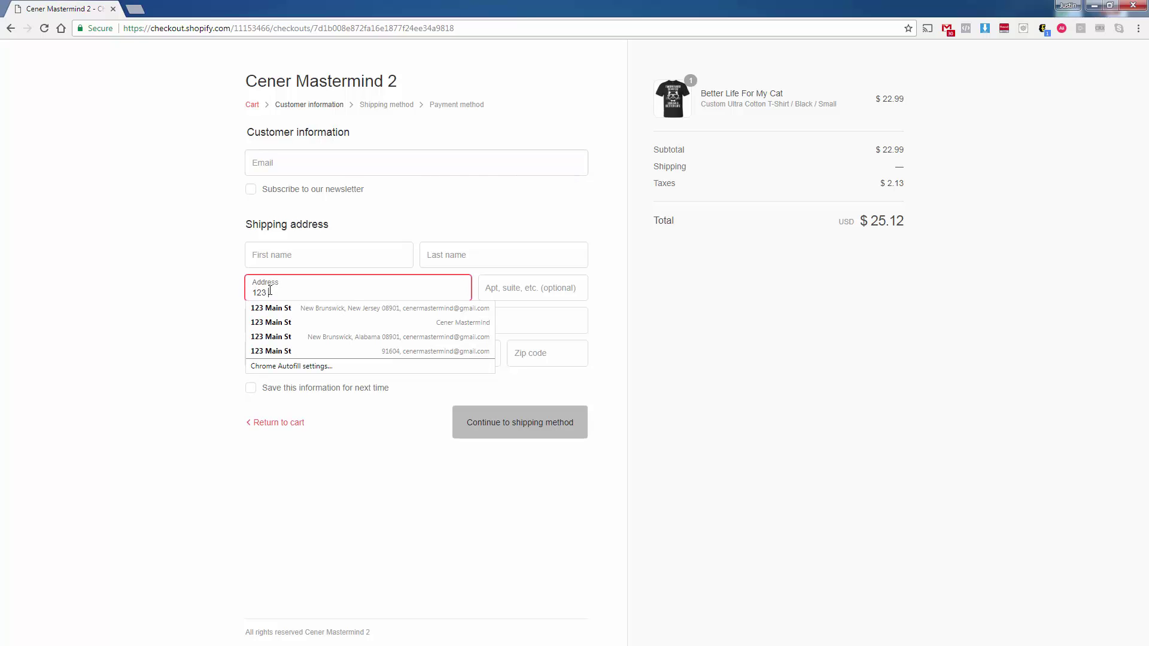
pyautogui.write('Mai')
pyautogui.press('BackSpace')
pyautogui.press('BackSpace')
pyautogui.press('BackSpace')
pyautogui.press('BackSpace')
pyautogui.press('BackSpace')
pyautogui.press('BackSpace')
pyautogui.write('234 Main St')
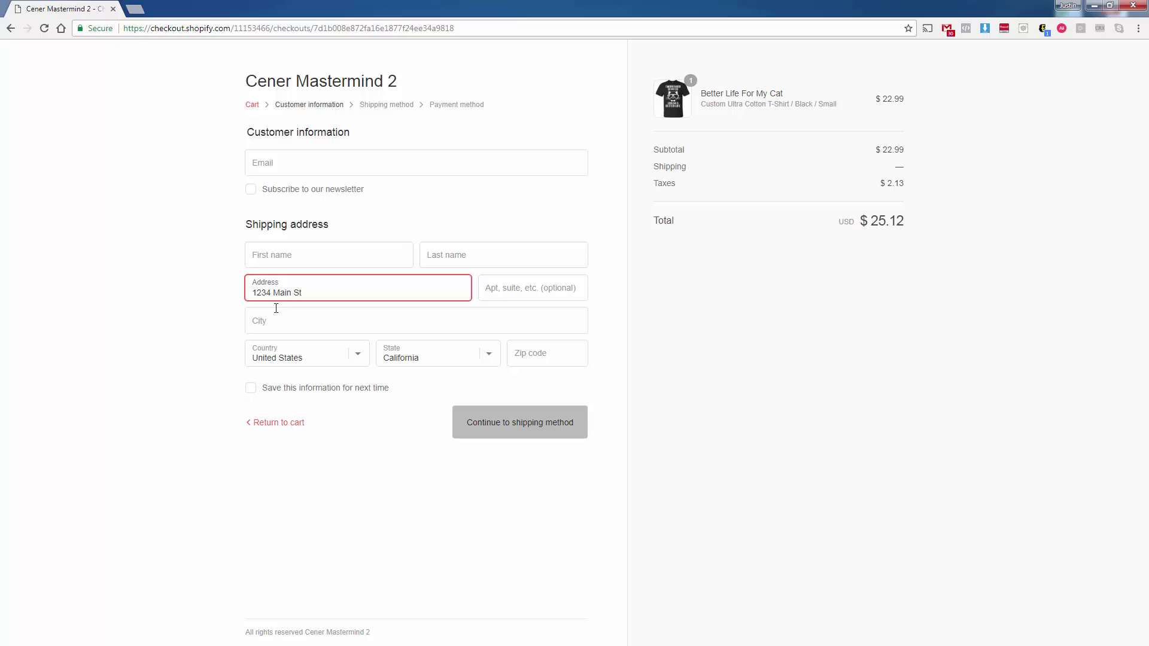
pyautogui.click(143, 338)
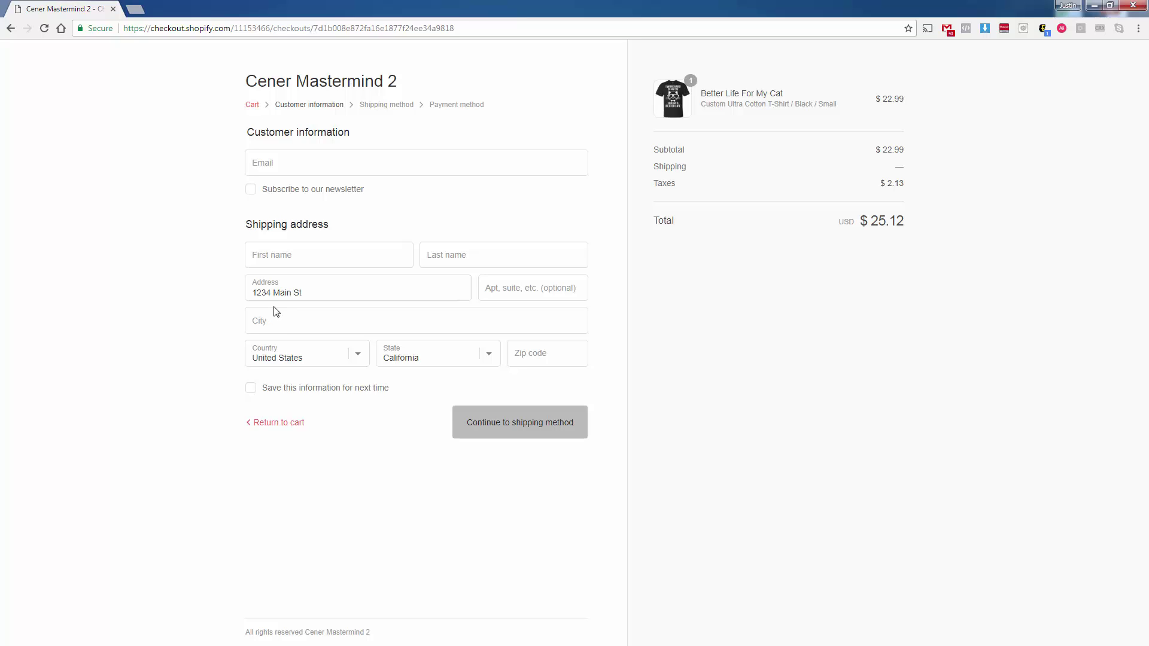
pyautogui.hotkey('ctrl', 'shift', 't')
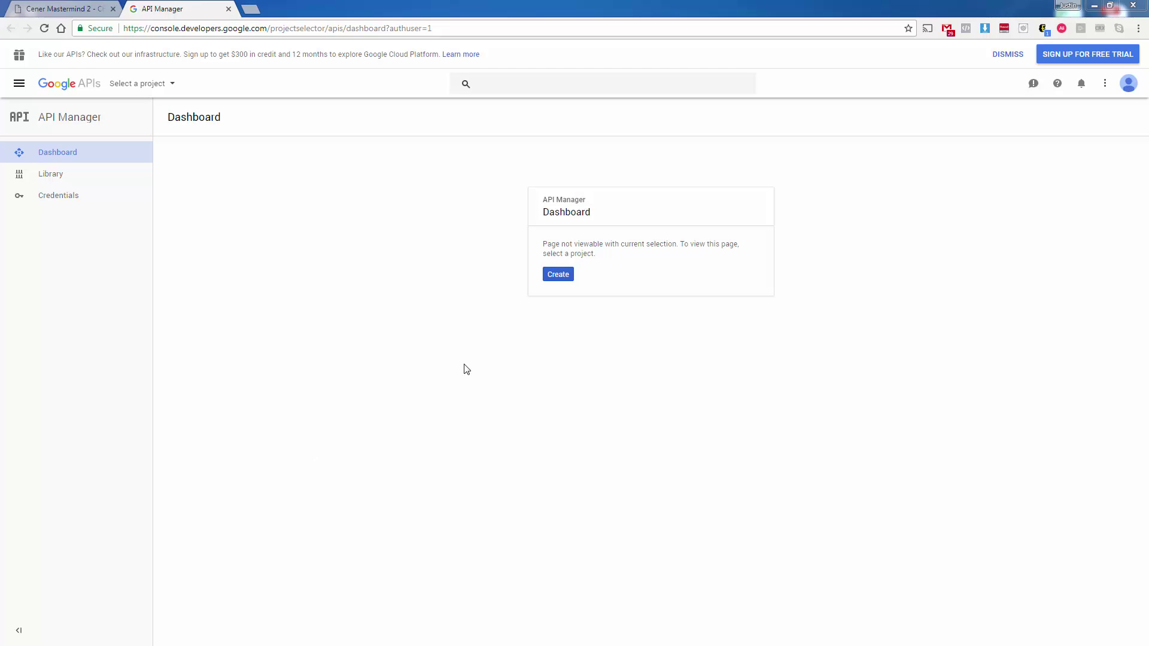
# - Create a project named Shopify Autocomplete1, declining email updates and accepting the terms
pyautogui.click(551, 280)
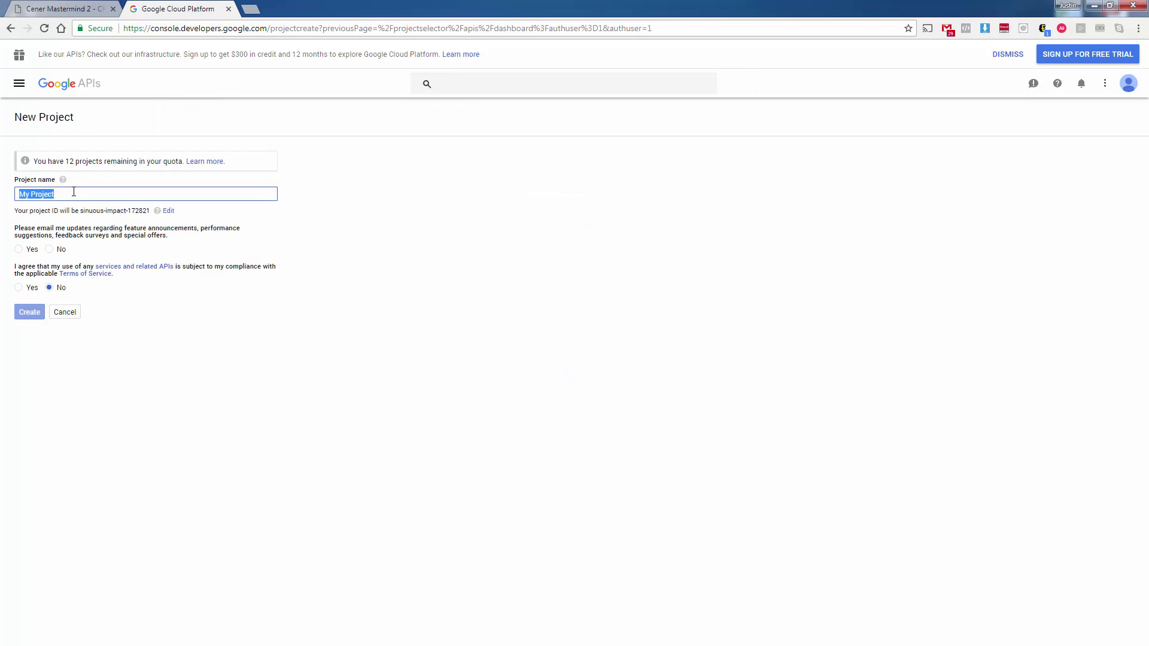
pyautogui.write('Shopify Autocomplete')
pyautogui.write('1')
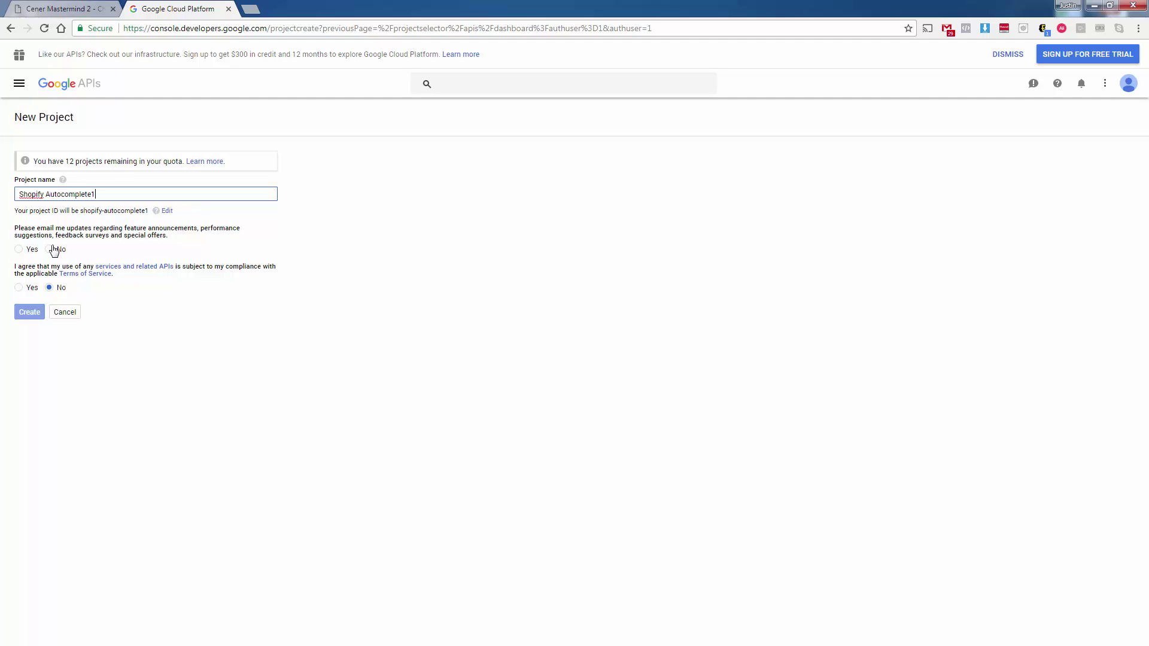
pyautogui.click(51, 249)
pyautogui.click(19, 288)
pyautogui.click(25, 313)
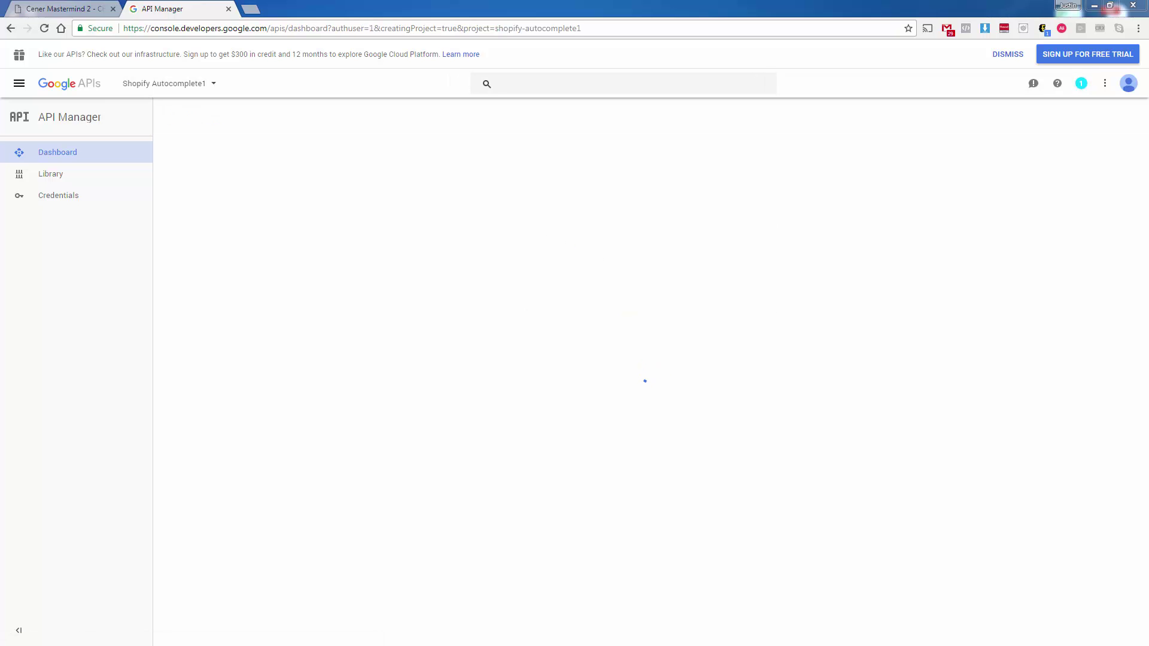
# - Search the API library for Google Places API and enable the Google Places API Web Service
pyautogui.click(318, 119)
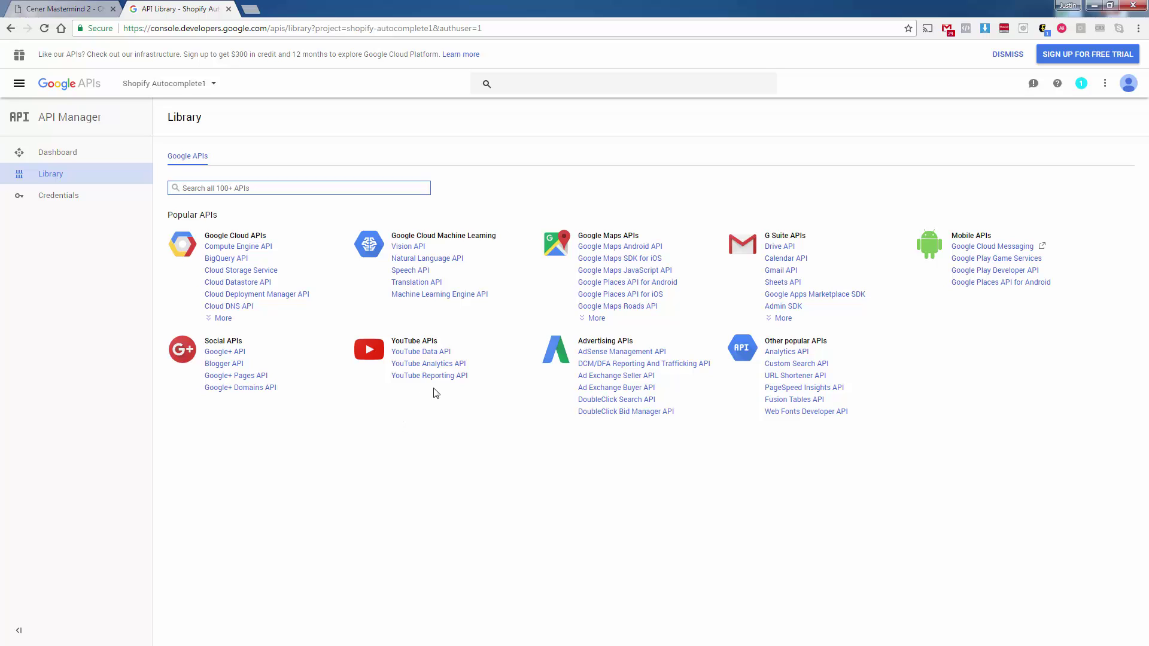
pyautogui.click(592, 319)
pyautogui.hotkey('ctrl', 'f')
pyautogui.click(262, 187)
pyautogui.write('Googl')
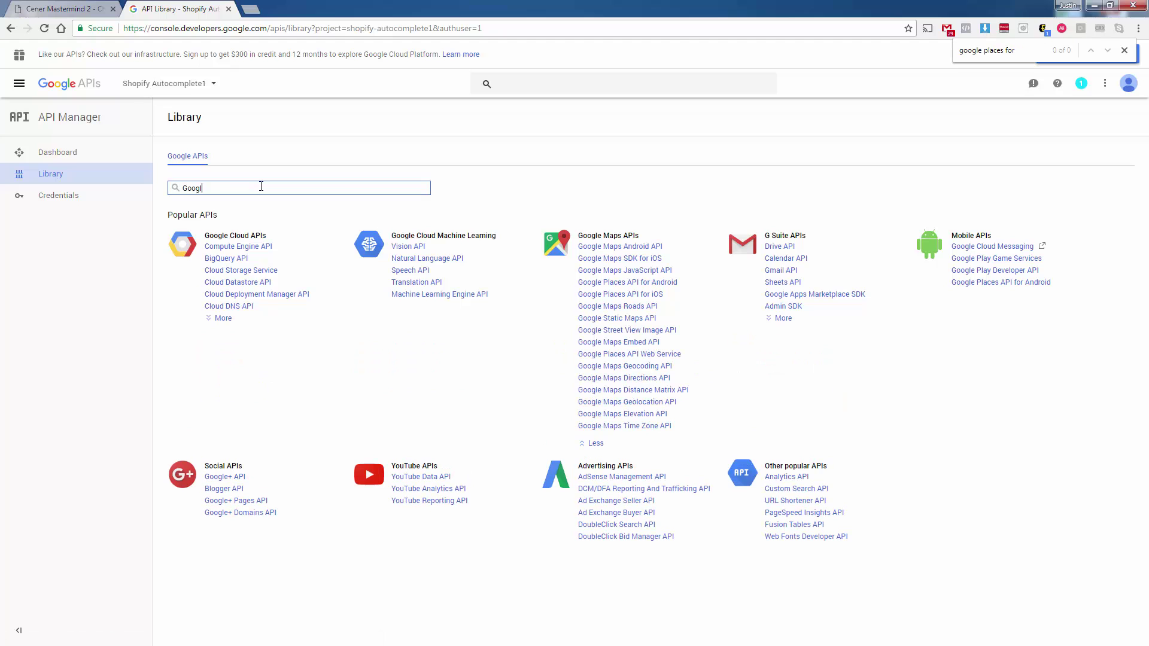
pyautogui.write('e Places API')
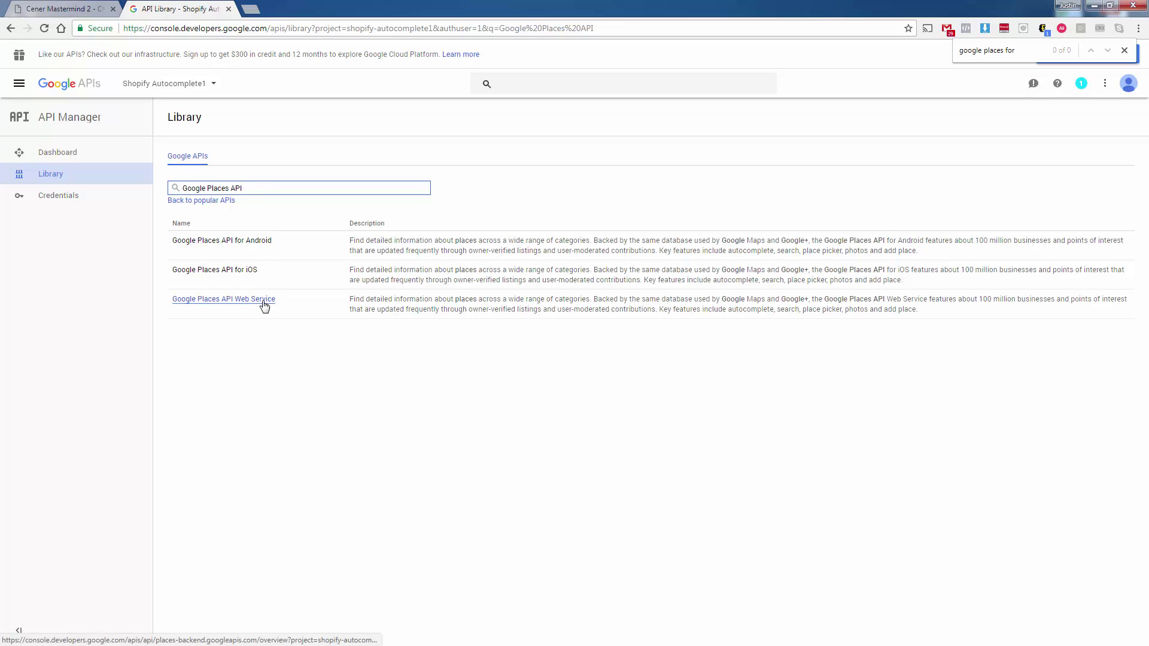
pyautogui.click(264, 305)
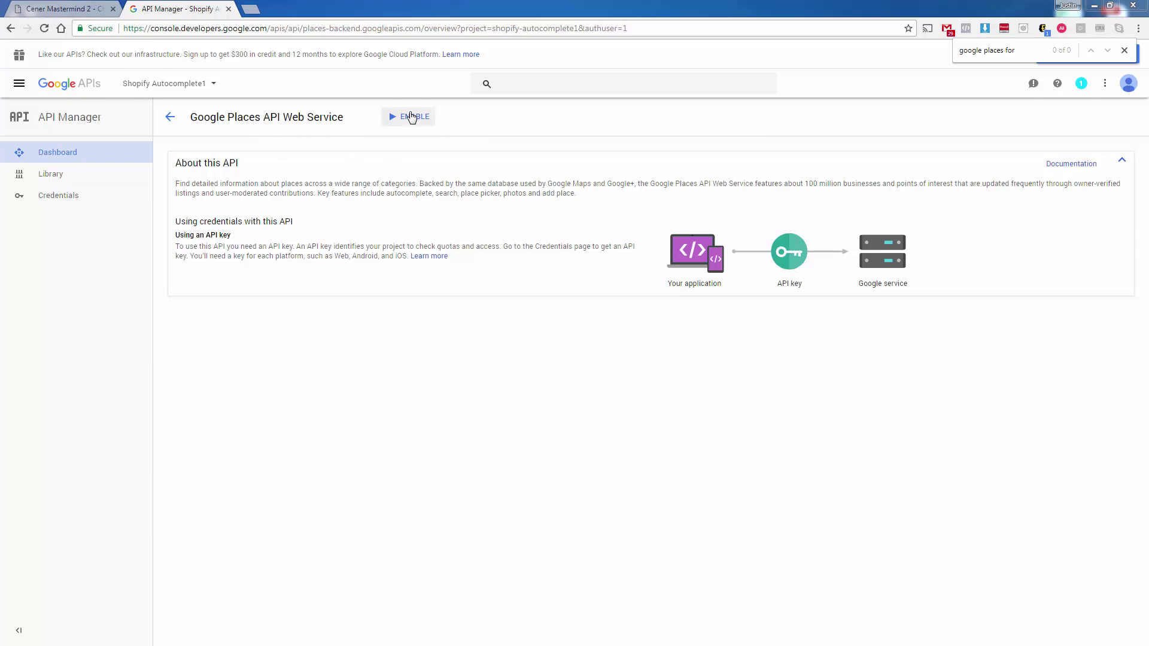
pyautogui.click(411, 118)
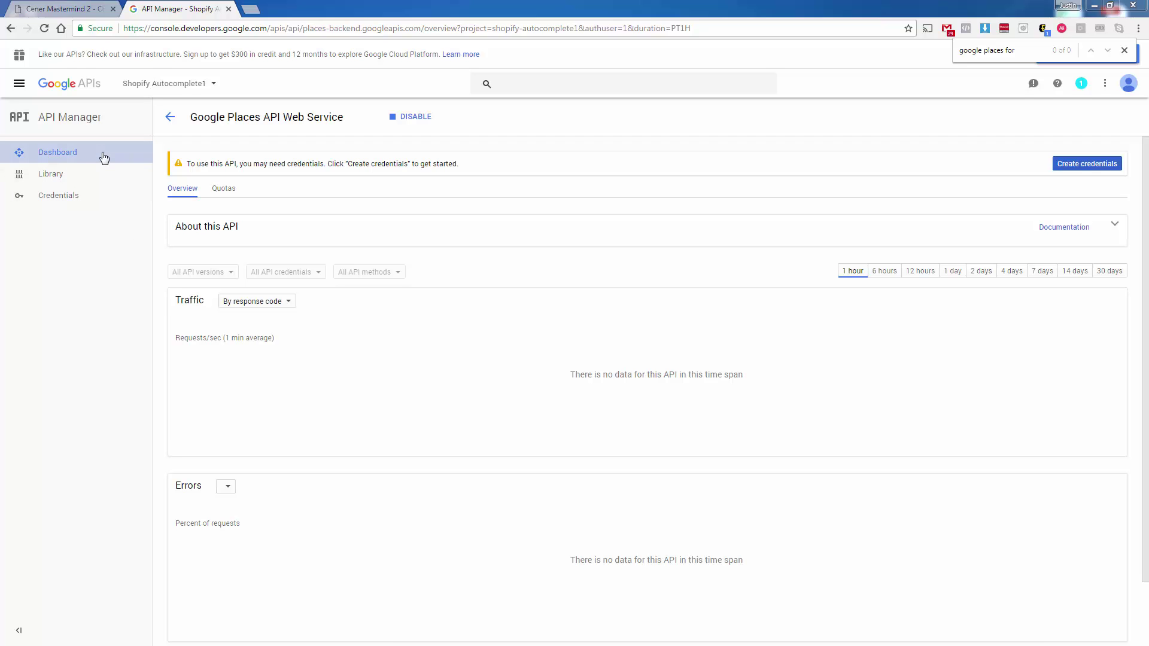
# - Find the Google Maps JavaScript API in the library and enable it too
pyautogui.click(102, 154)
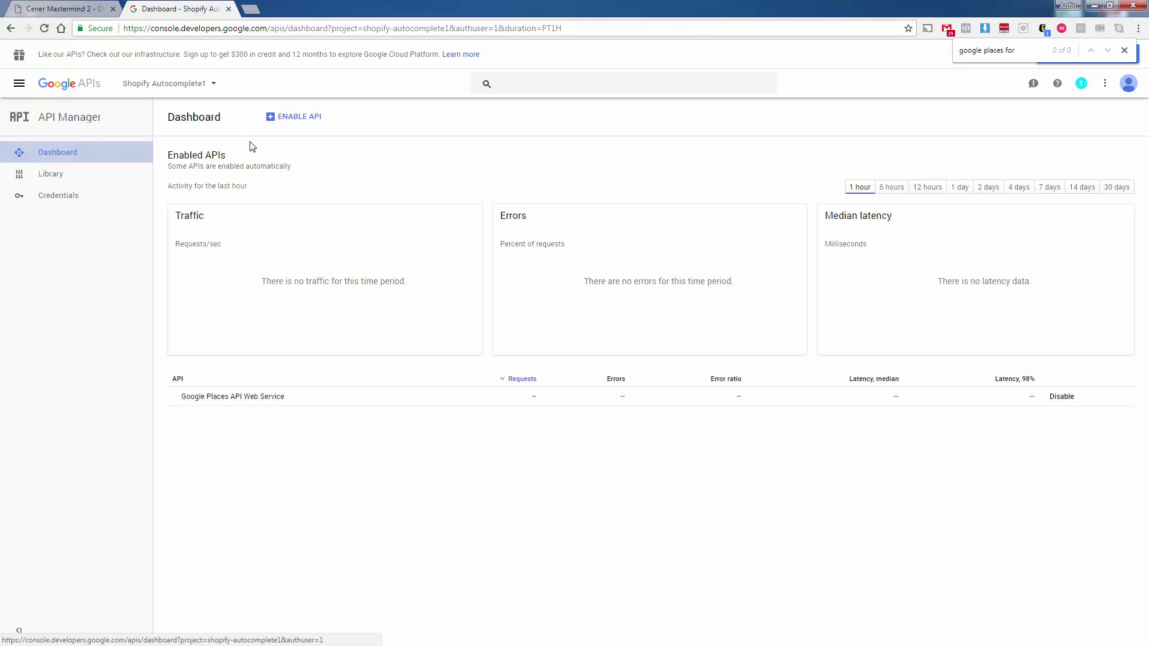
pyautogui.click(290, 118)
pyautogui.write('Google Maps JavaScript API')
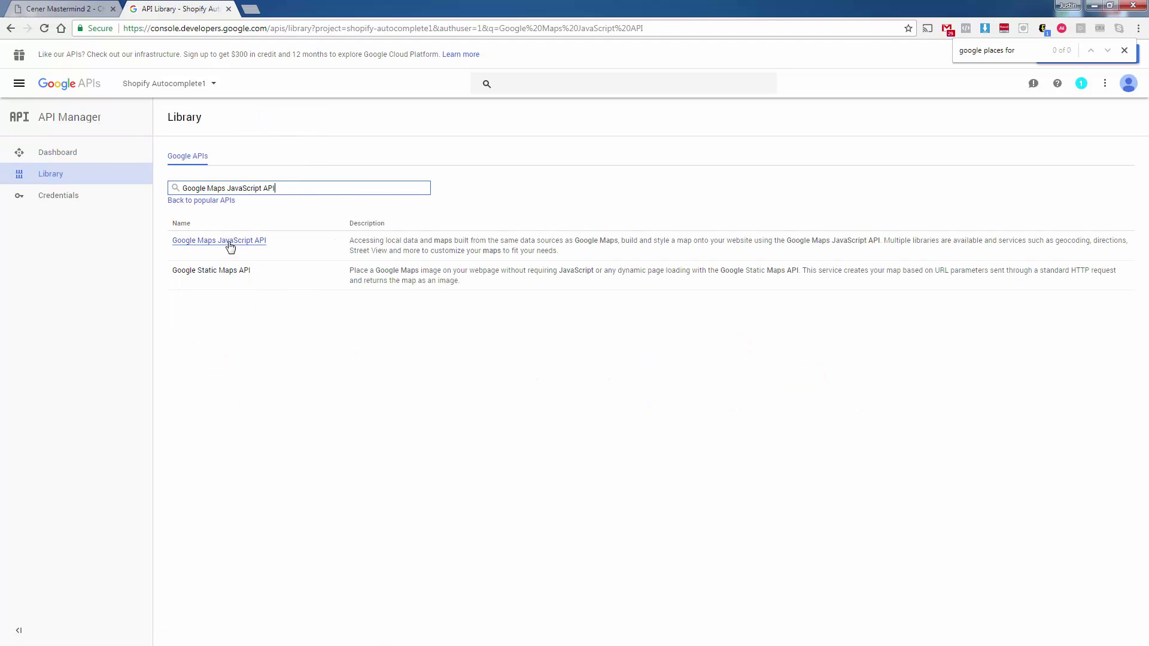
pyautogui.click(231, 245)
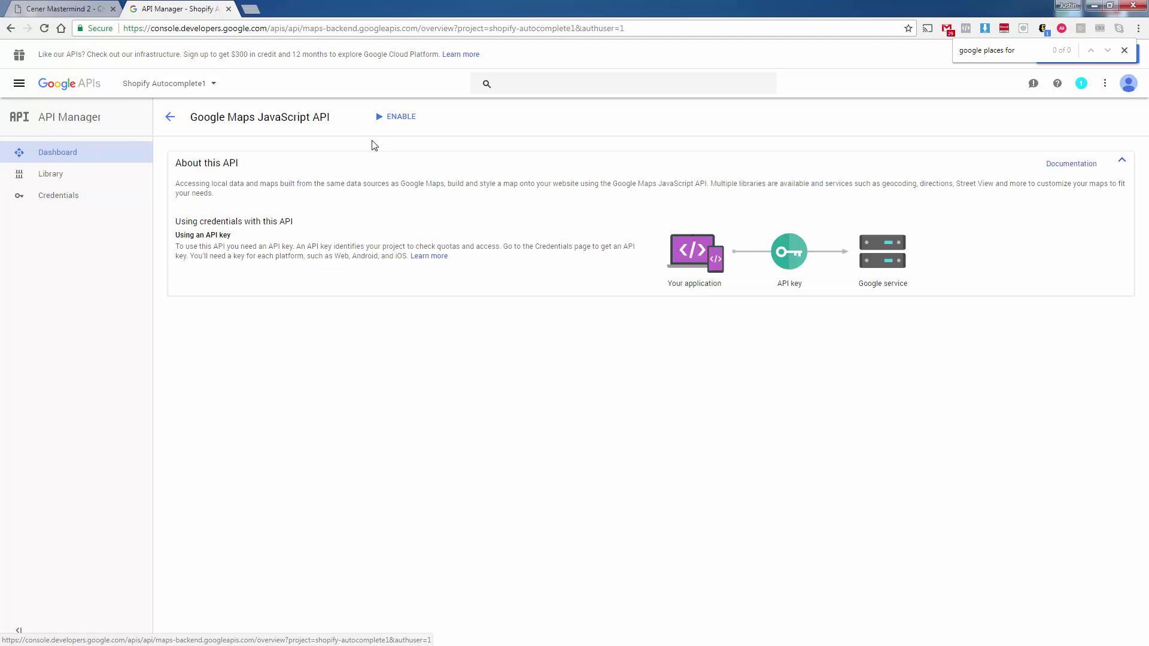
pyautogui.click(393, 116)
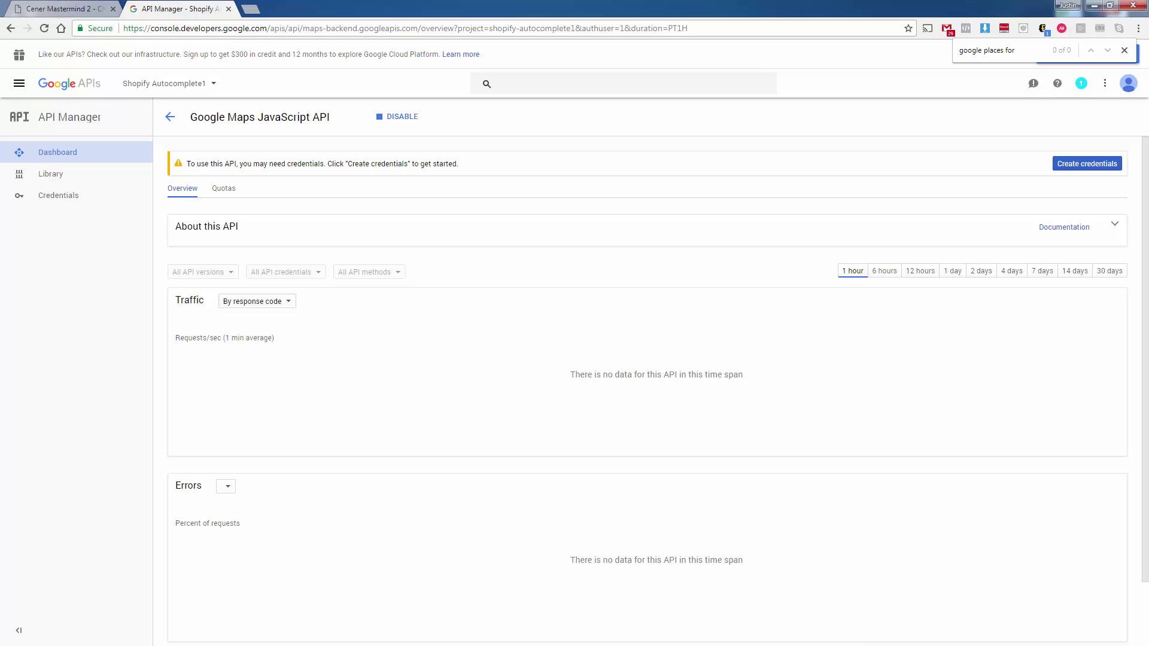
# - Create an API key credential for the Places API Web Service and copy the key
pyautogui.click(58, 153)
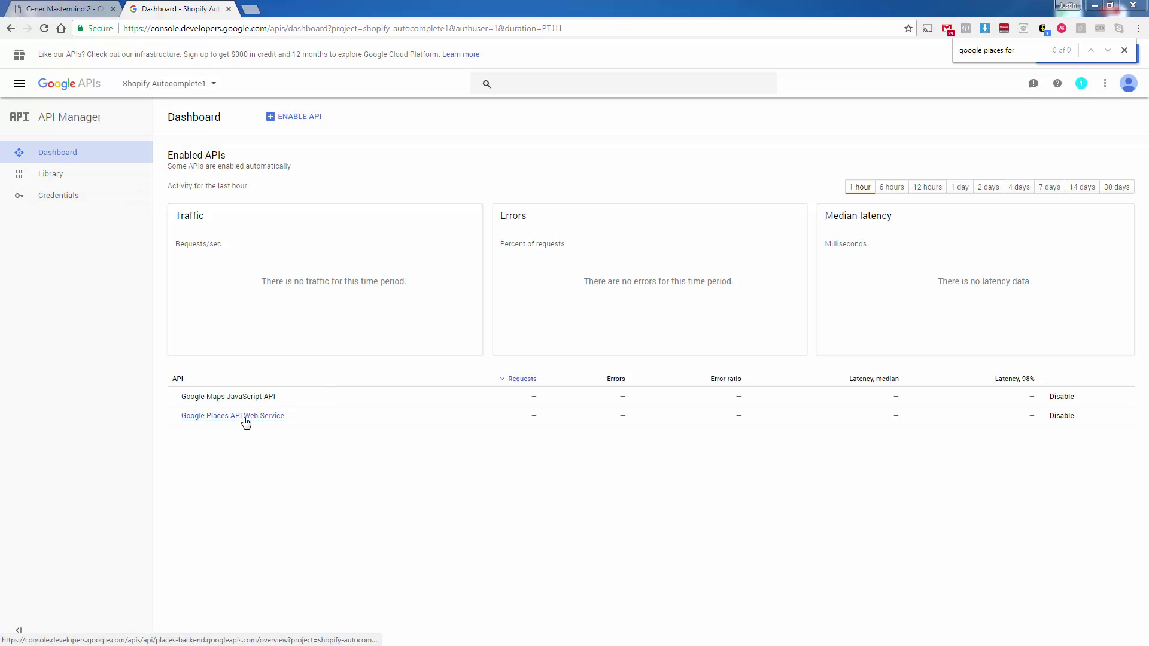
pyautogui.click(245, 419)
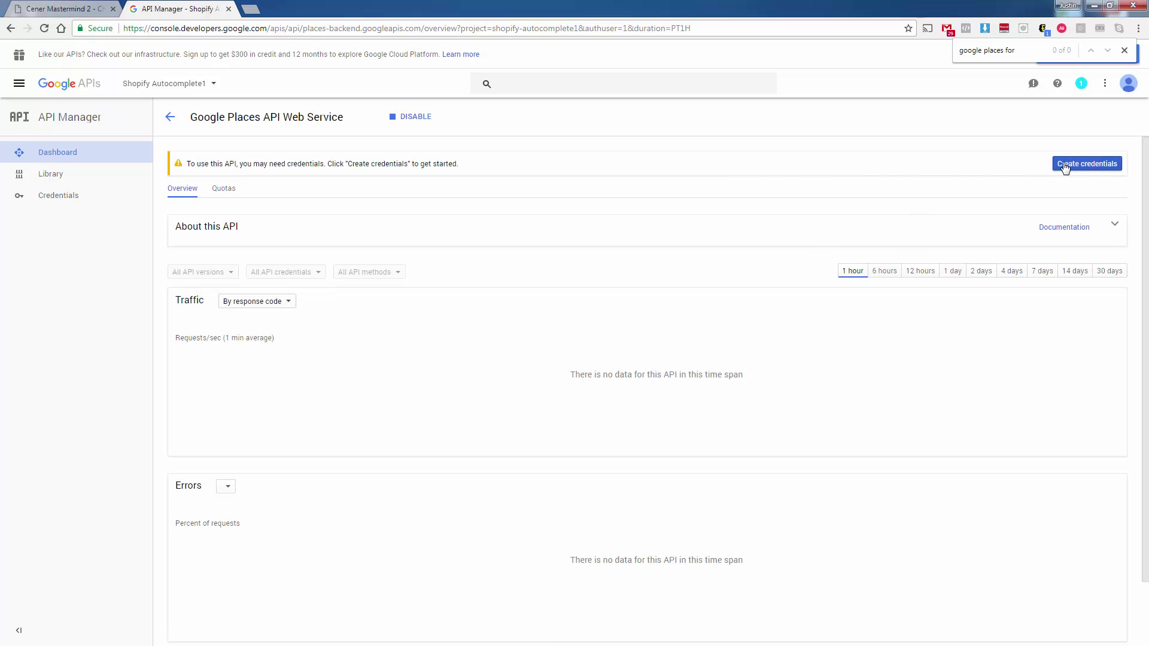
pyautogui.click(1064, 166)
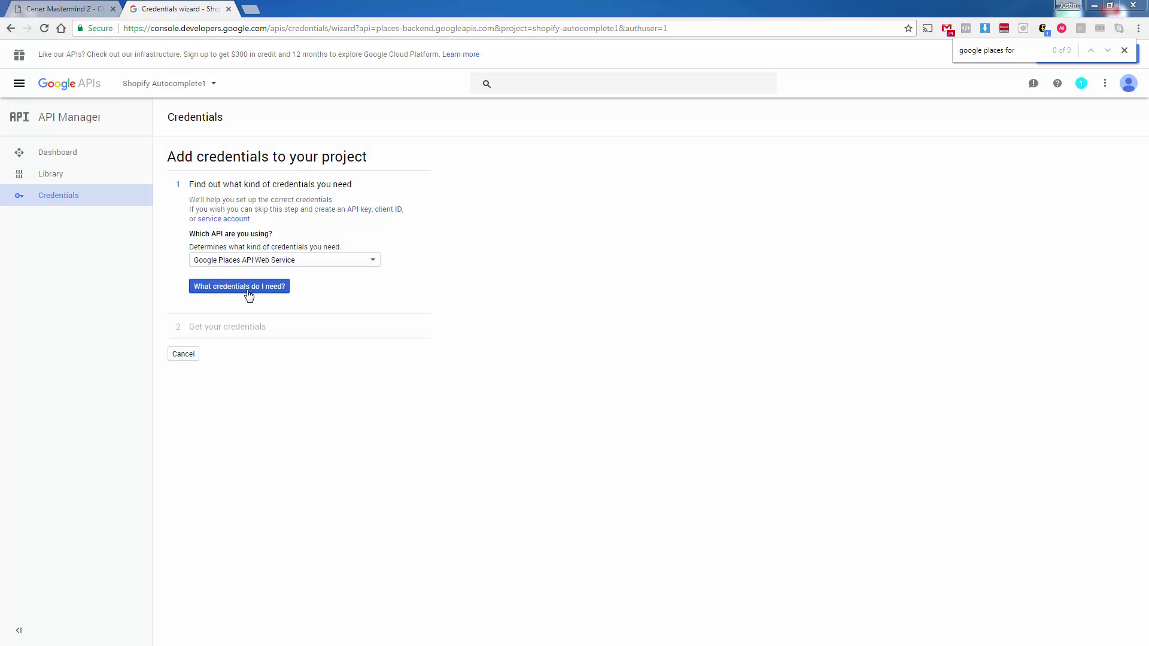
pyautogui.click(246, 289)
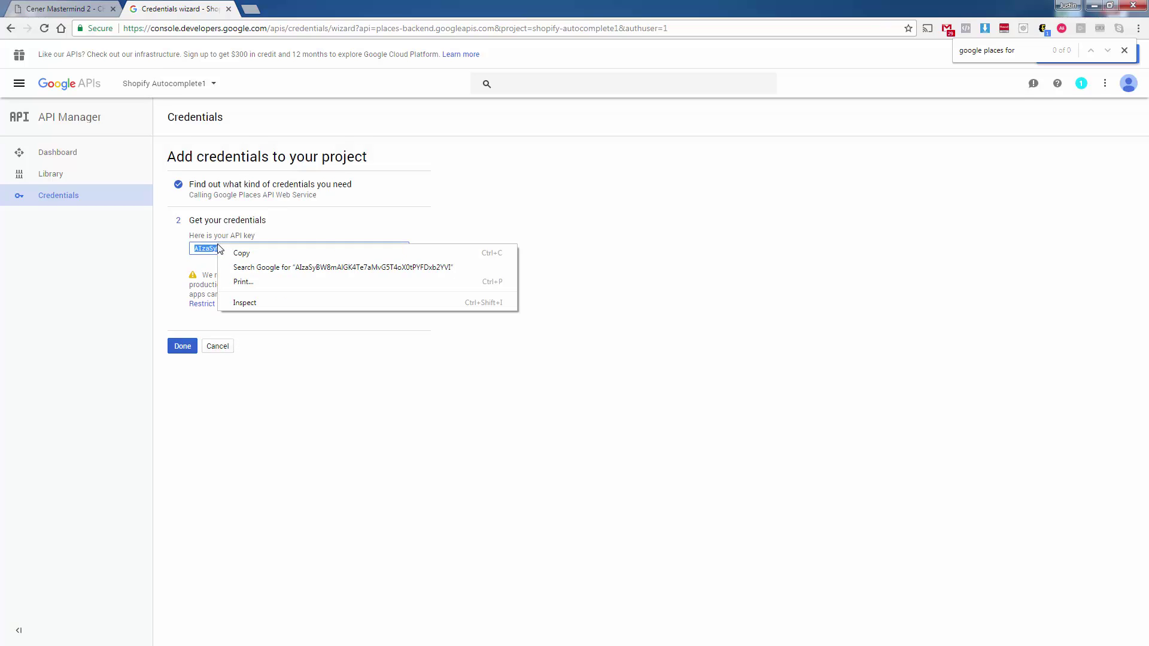
pyautogui.click(235, 254)
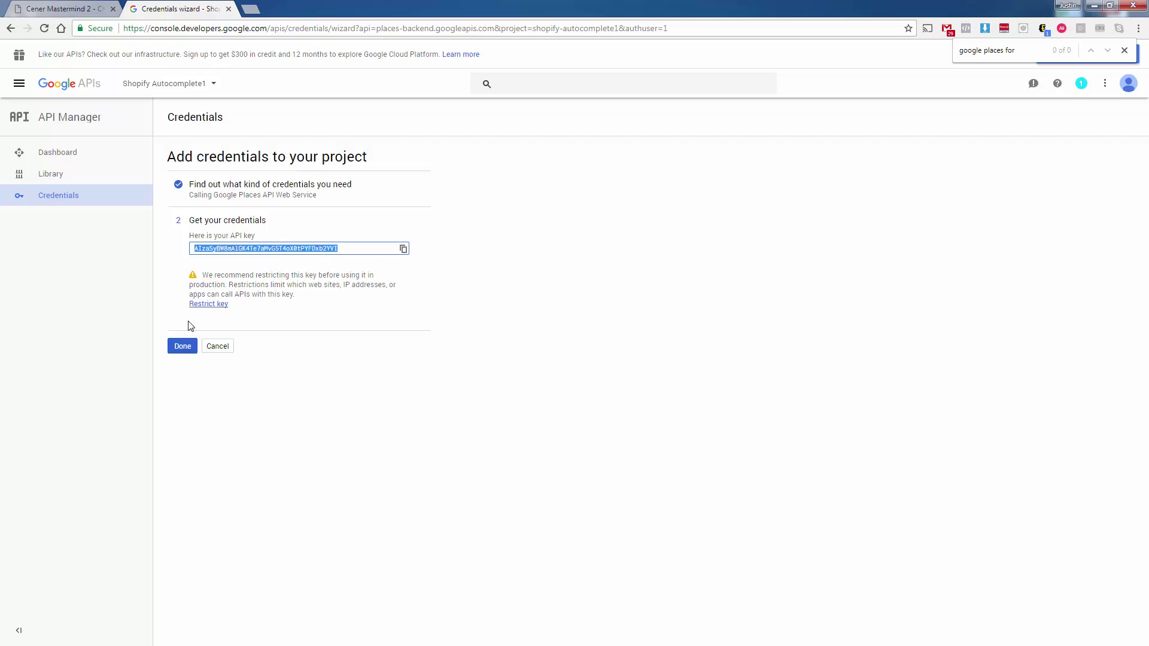
pyautogui.click(183, 347)
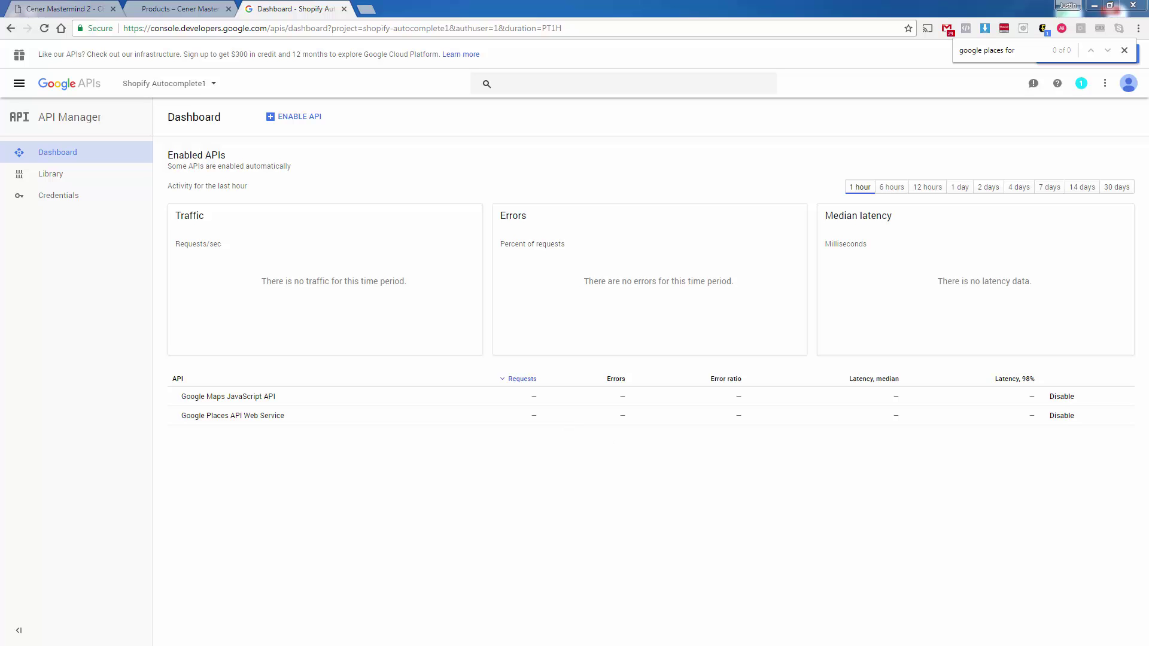
# - Bring the autocomplete script in Notepad++ over the browser and maximize it
pyautogui.hotkey('alt', 'Tab')
pyautogui.moveTo(124, 42); pyautogui.dragTo(435, 46)
pyautogui.doubleClick(436, 47)
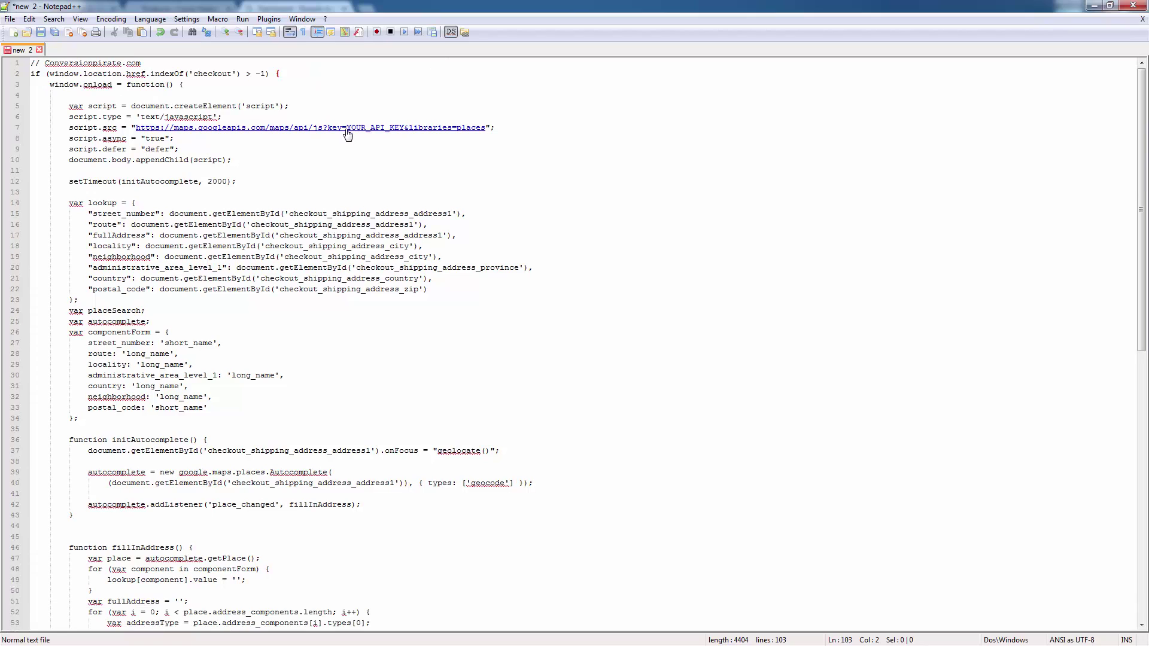
# - Replace YOUR_API_KEY in the Maps URL with the copied key, then copy the whole script
pyautogui.moveTo(346, 129); pyautogui.dragTo(404, 132)
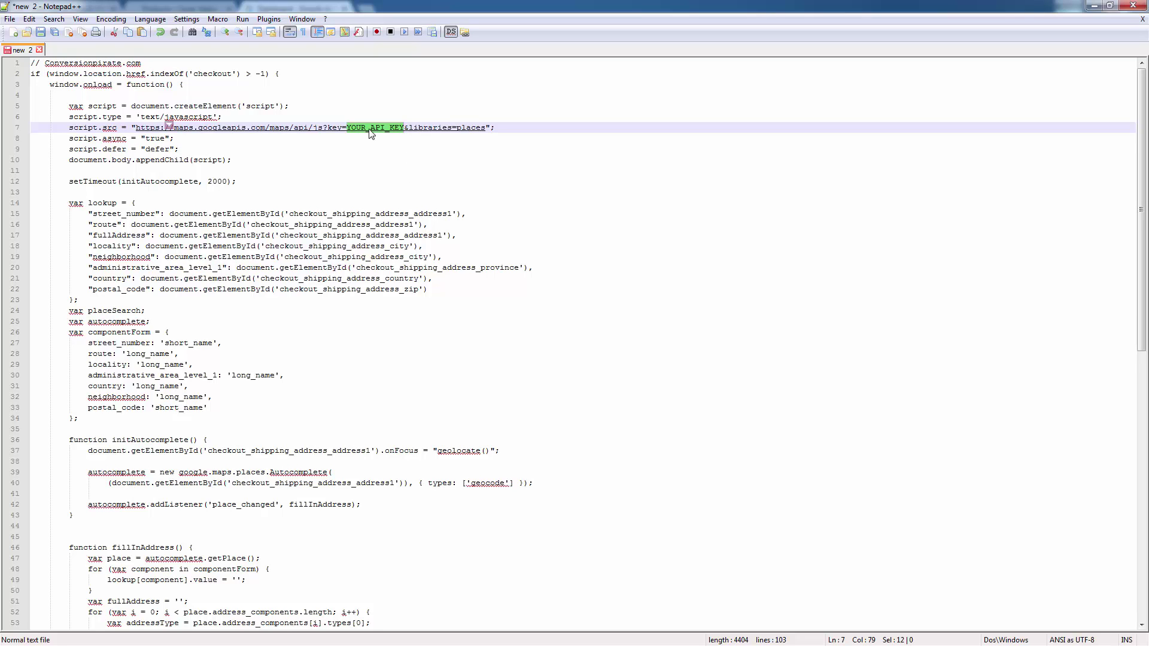
pyautogui.hotkey('ctrl', 'v')
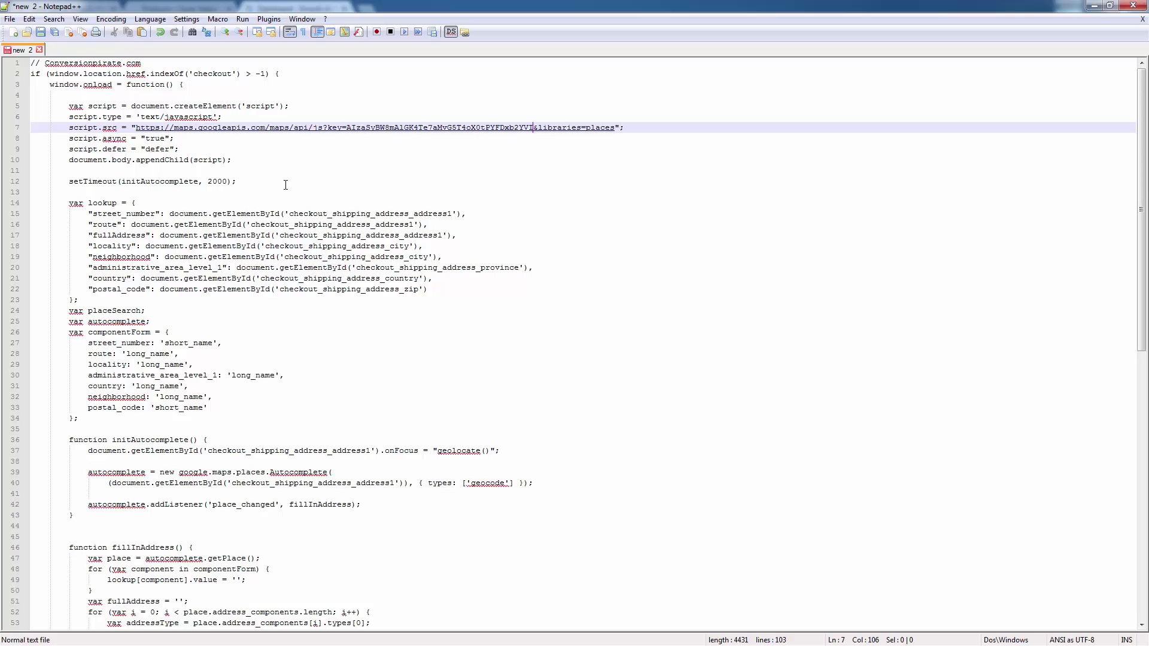
pyautogui.hotkey('ctrl', 'a')
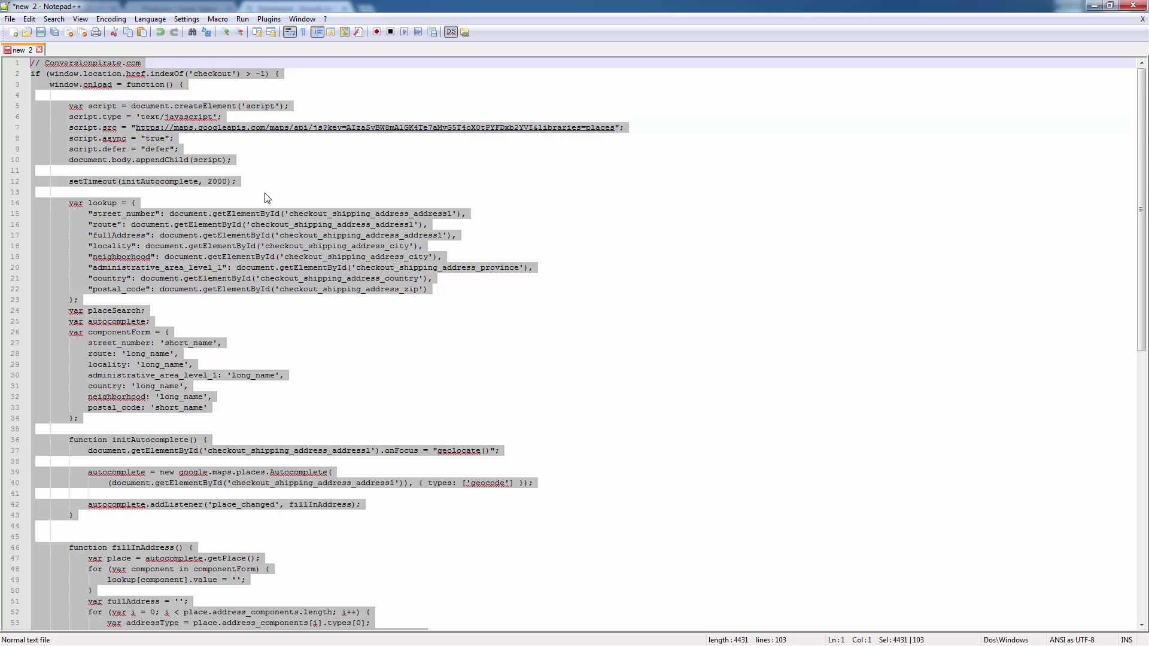
pyautogui.rightClick(257, 216)
pyautogui.click(285, 237)
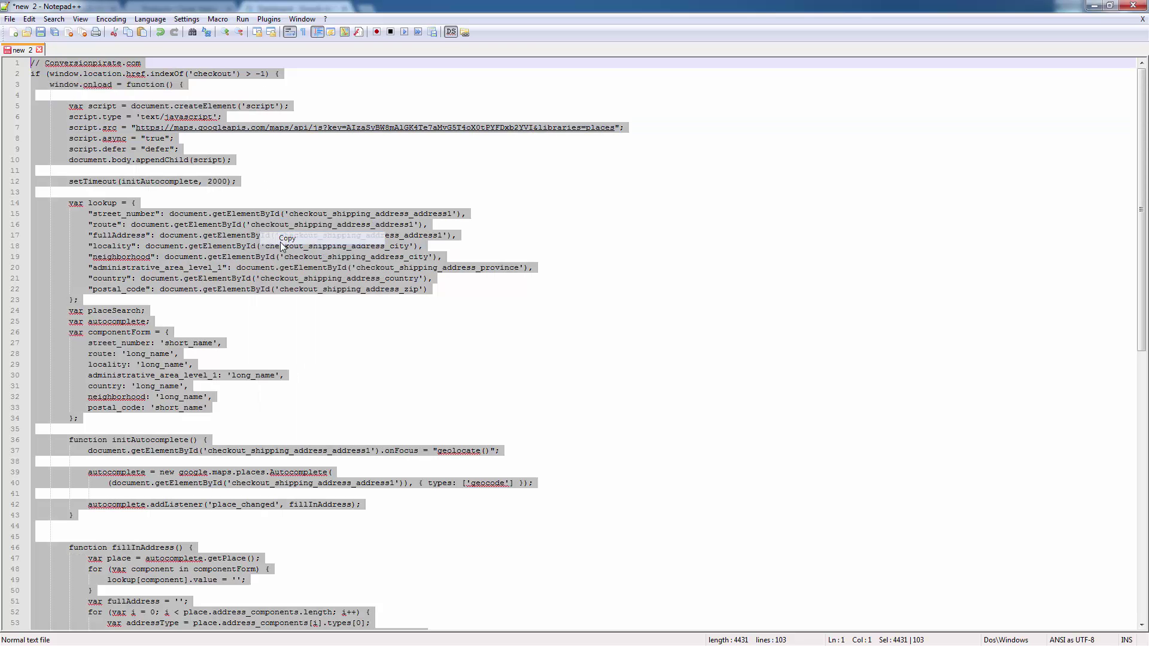
# - Paste the autocomplete script into the Additional Google Analytics JavaScript box in Preferences and save
pyautogui.click(1094, 6)
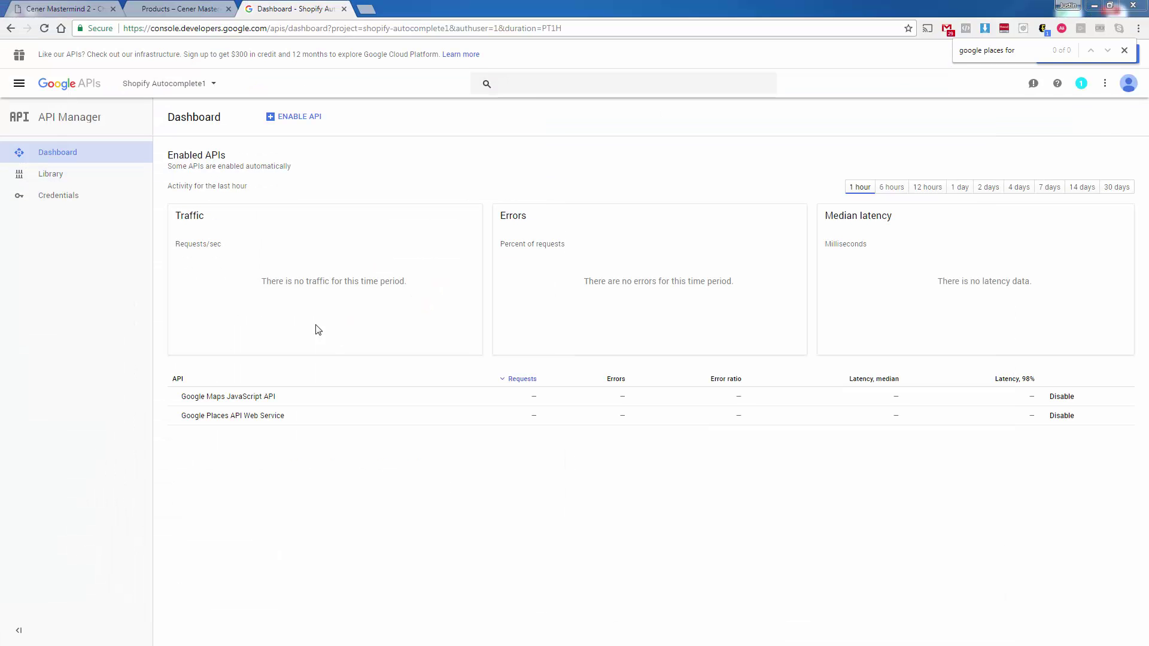
pyautogui.hotkey('ctrl', '1')
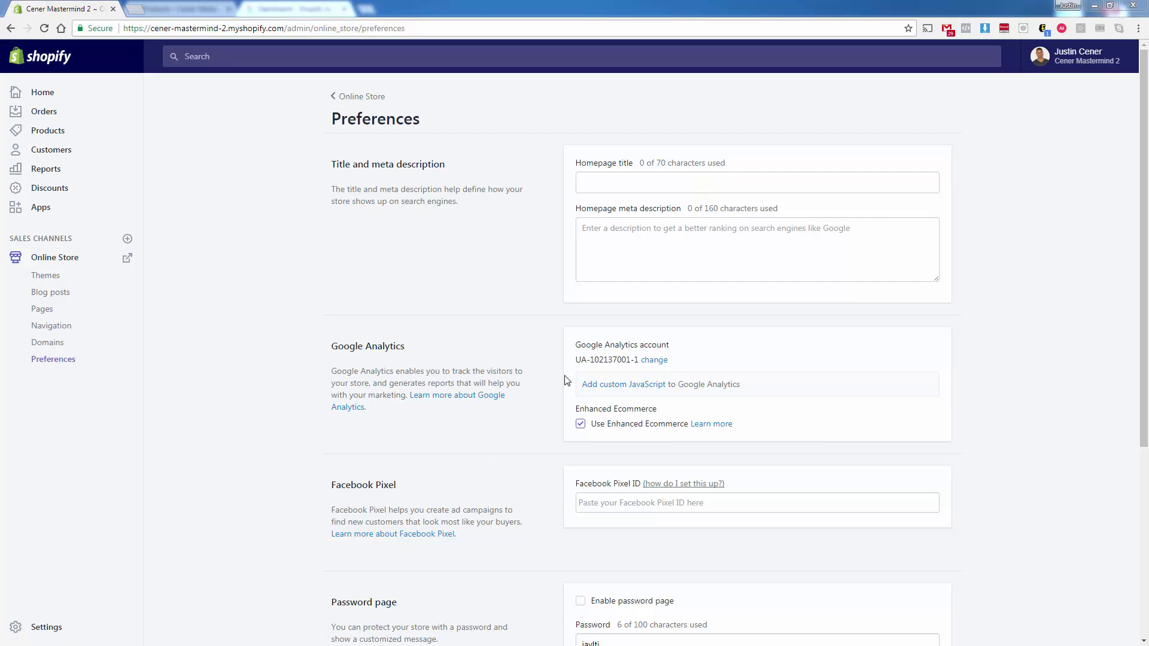
pyautogui.click(594, 389)
pyautogui.scroll(-2, 622, 410)
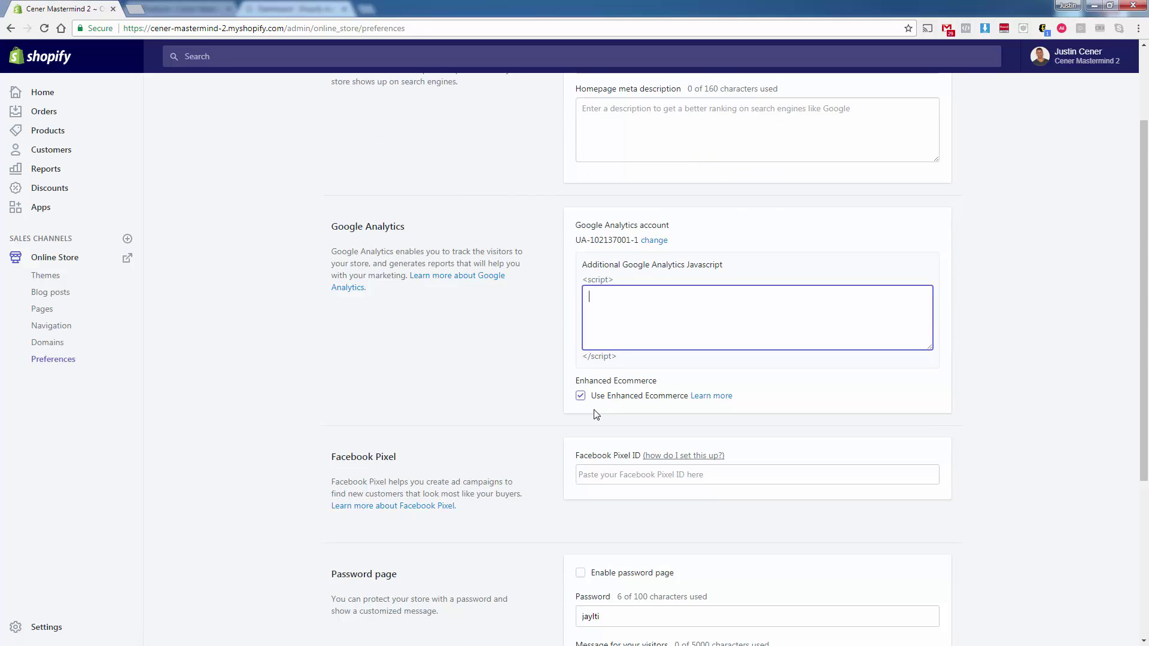
pyautogui.rightClick(623, 312)
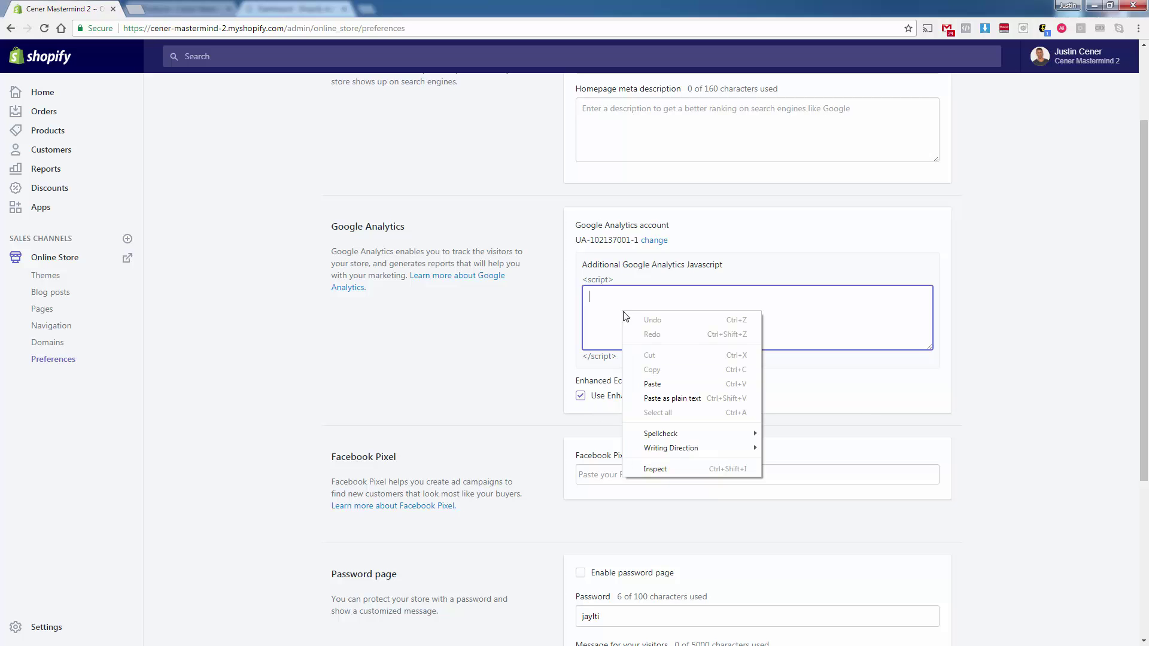
pyautogui.click(645, 383)
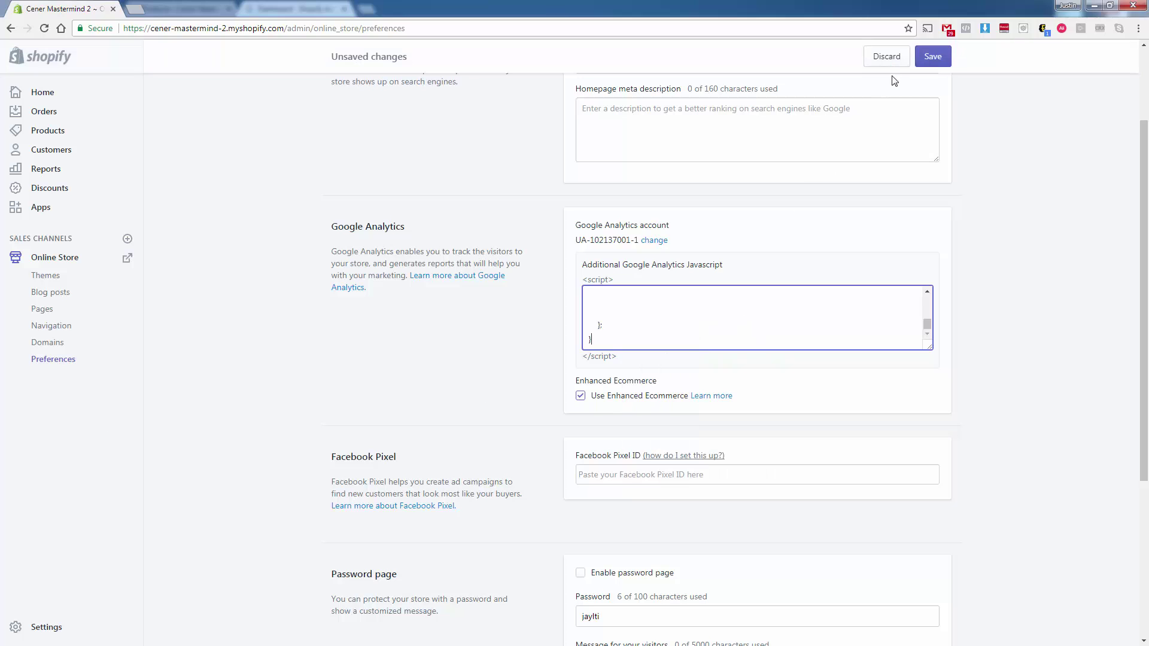
pyautogui.click(934, 63)
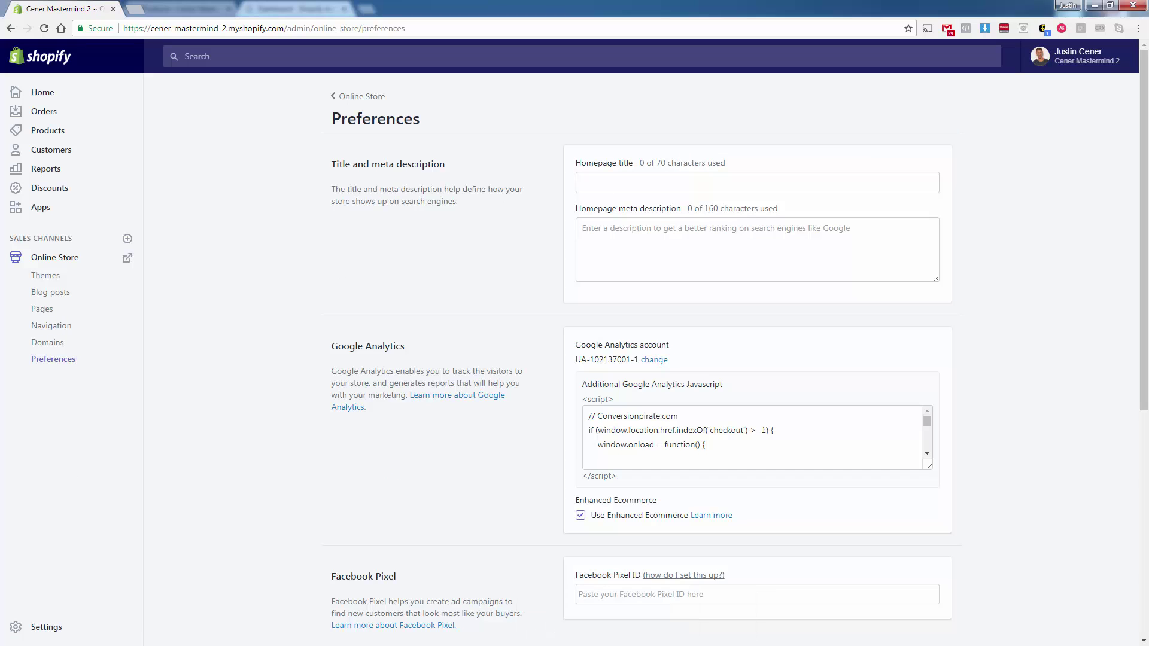
# - In a private window, open the cat T-shirt product page, add it to the cart and check out
pyautogui.hotkey('ctrl', 'shift', 'n')
pyautogui.hotkey('ctrl', 'v')
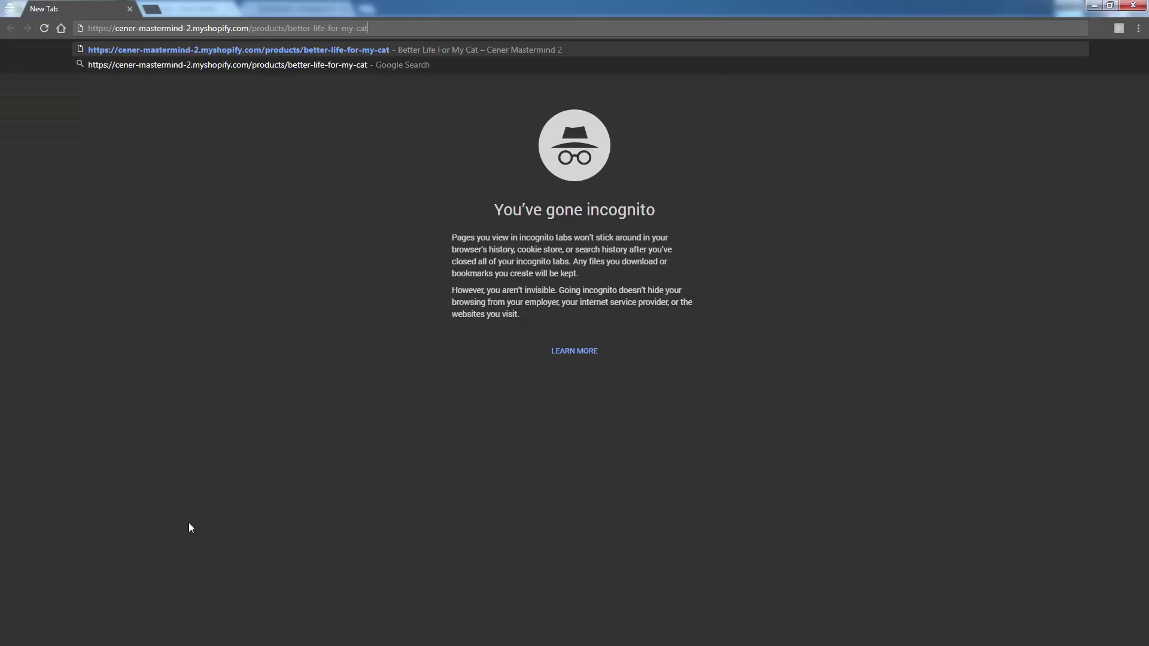
pyautogui.press('Return')
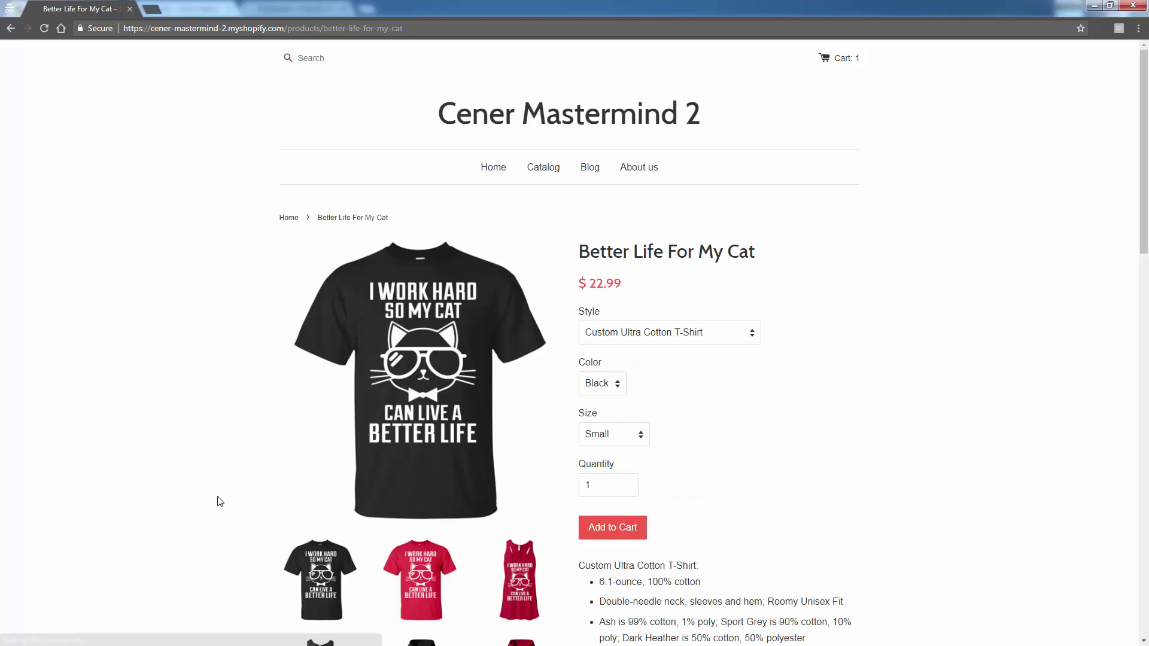
pyautogui.click(610, 537)
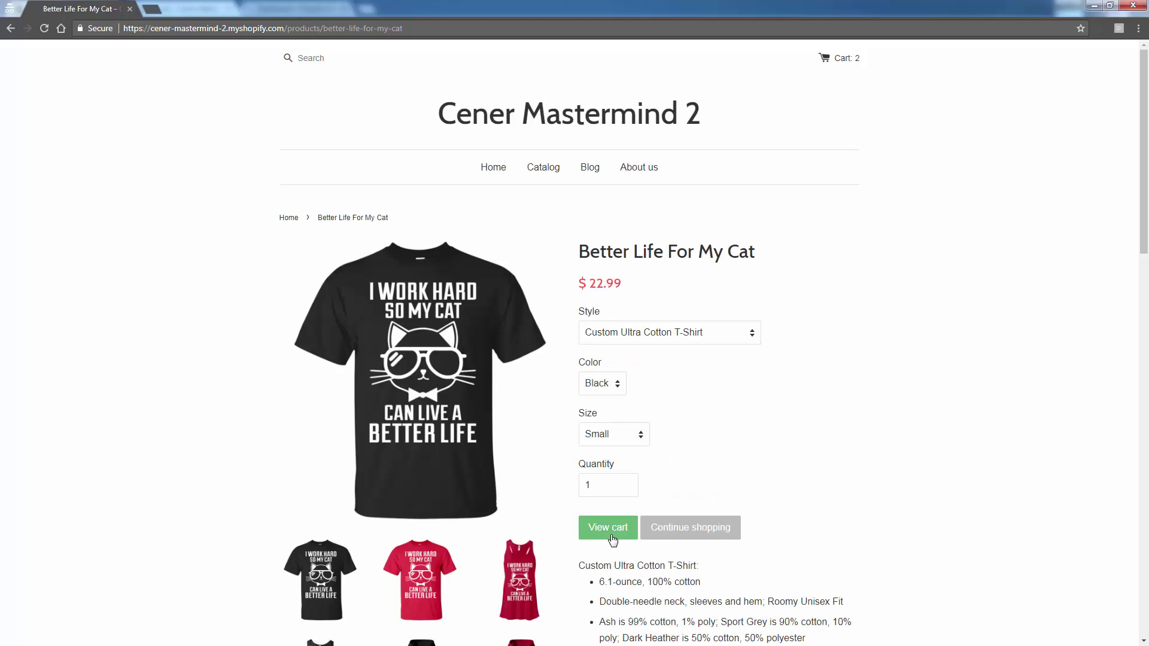
pyautogui.click(610, 536)
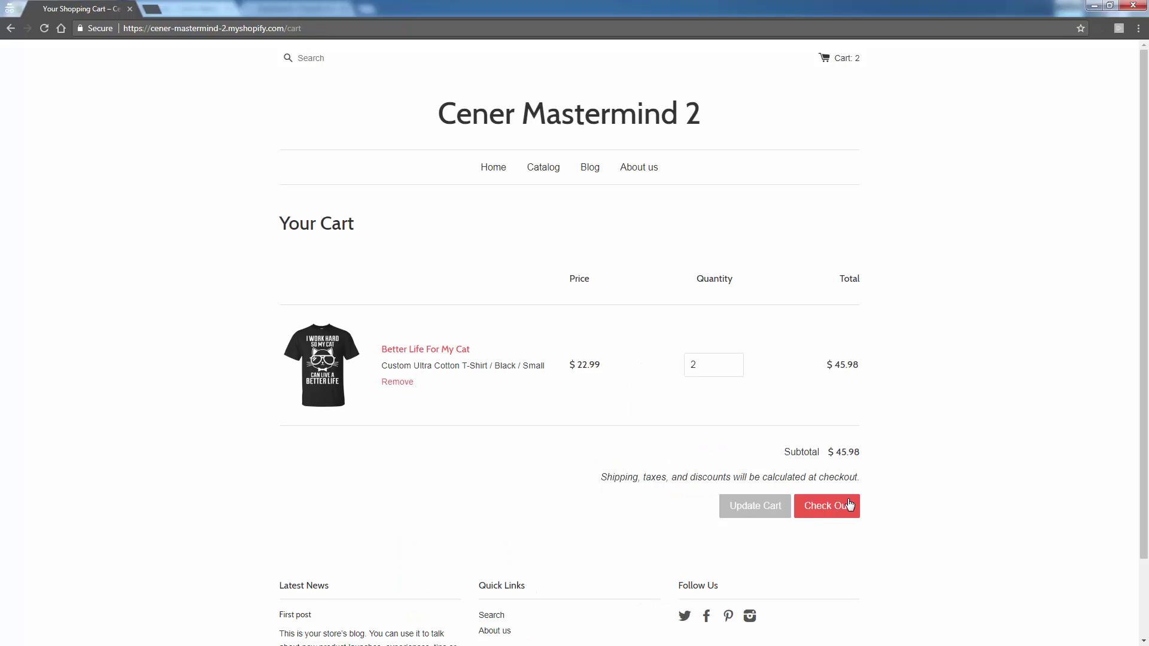
pyautogui.click(846, 513)
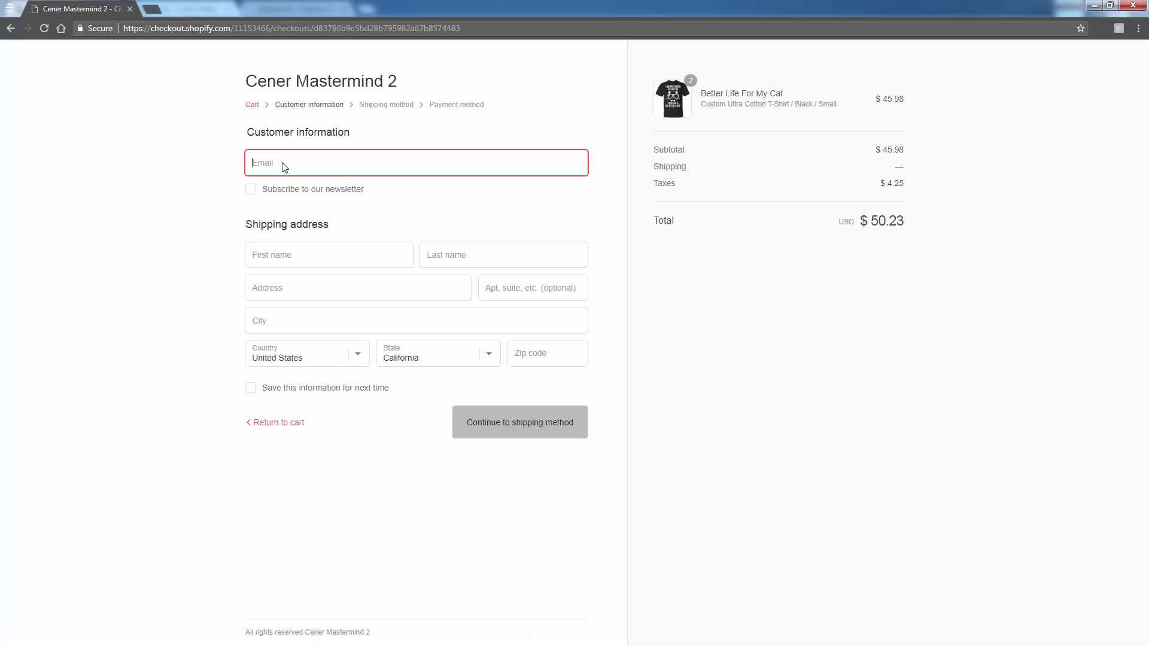
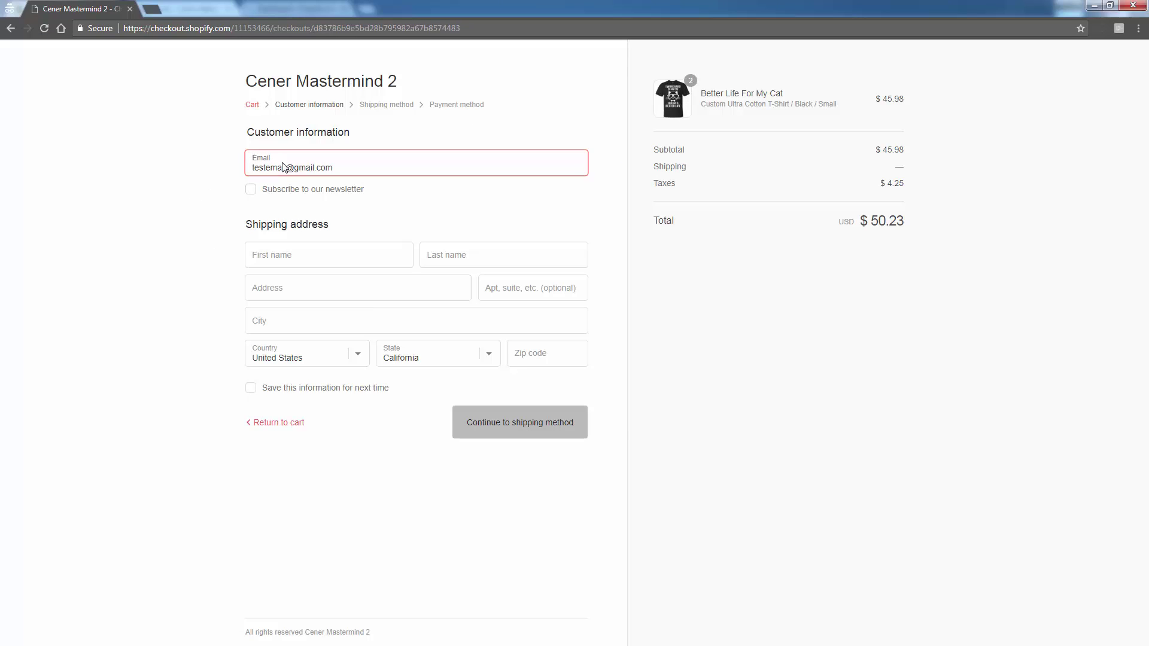
# - Fill in a test e-mail and name, then pick the Pennsylvania Ave NW & 13th St NW suggestion
pyautogui.press('Tab')
pyautogui.press('Tab')
pyautogui.press('Tab')
pyautogui.press('Tab')
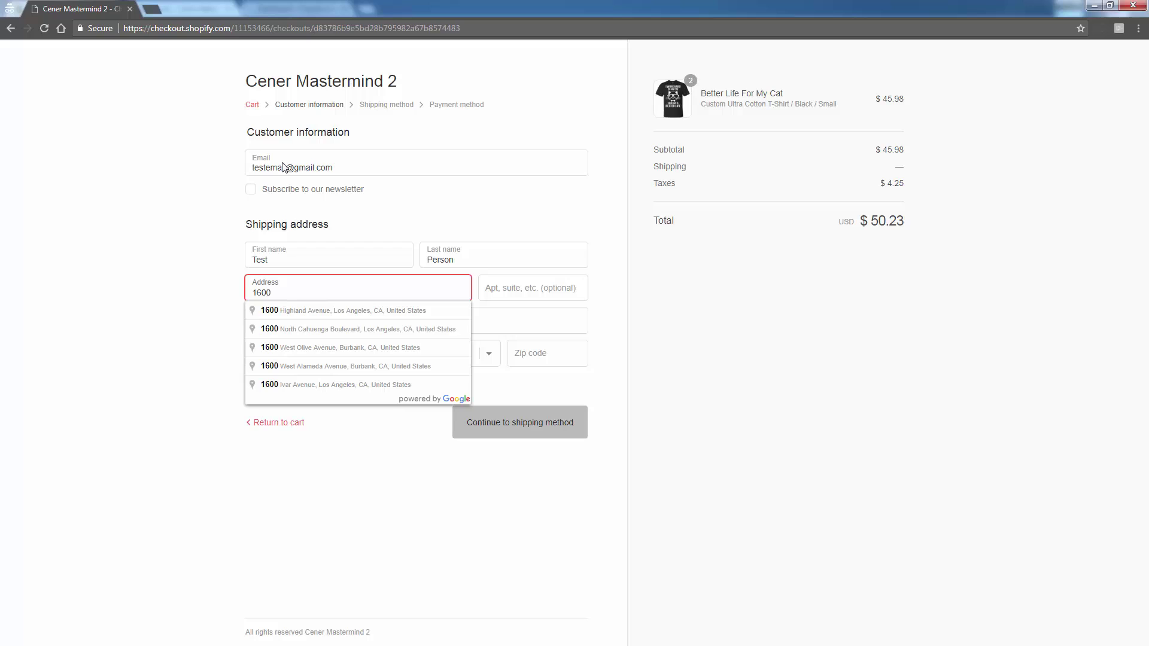
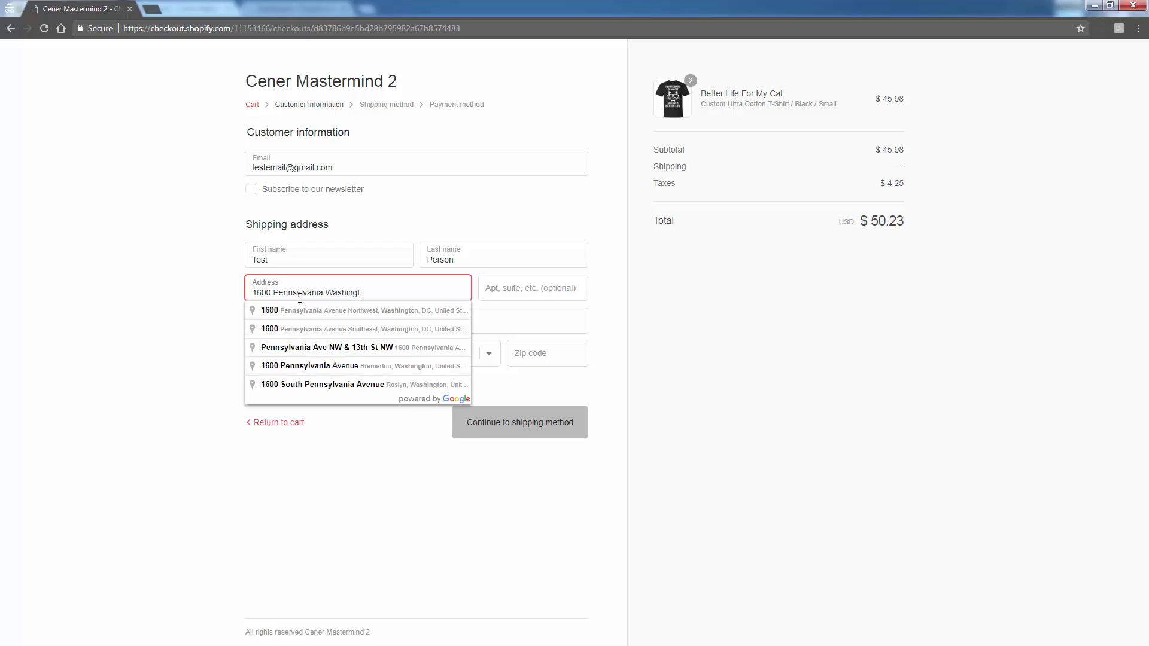
pyautogui.click(313, 347)
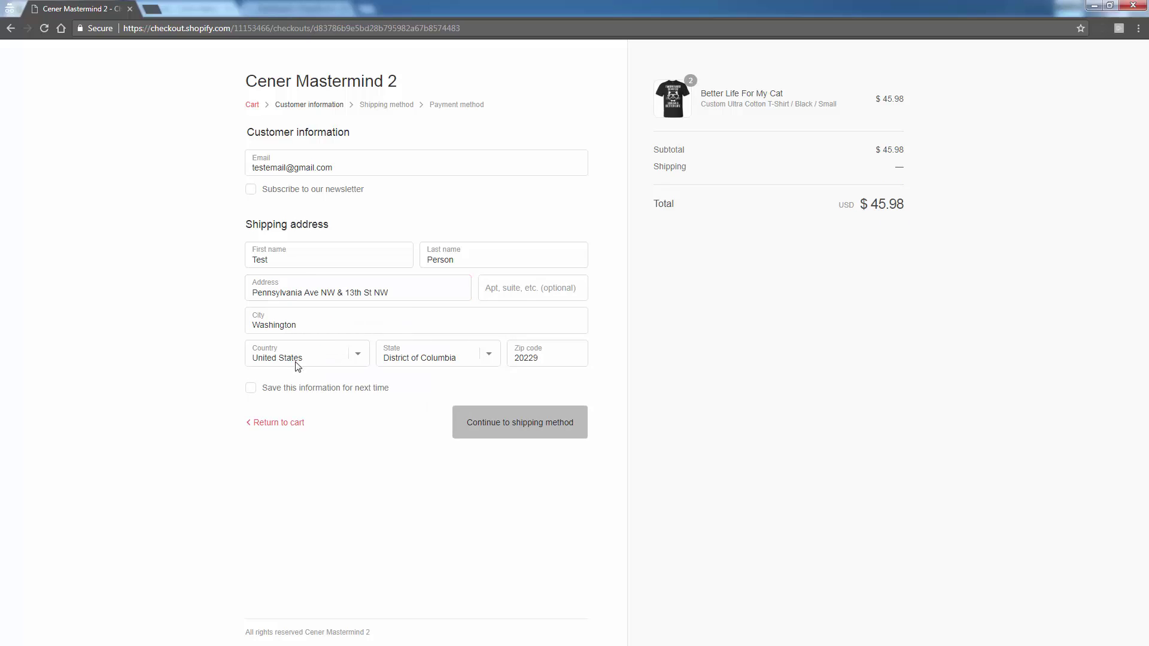
# - Continue to the shipping method step with the autocompleted Washington, DC 20229 address
pyautogui.click(500, 437)
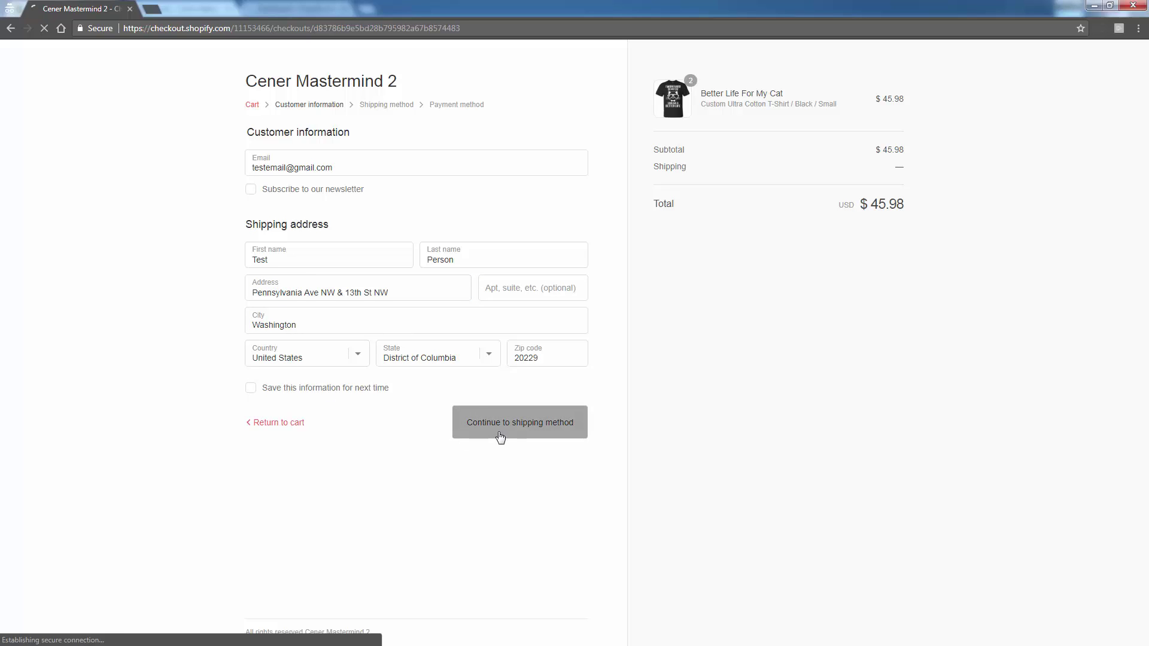